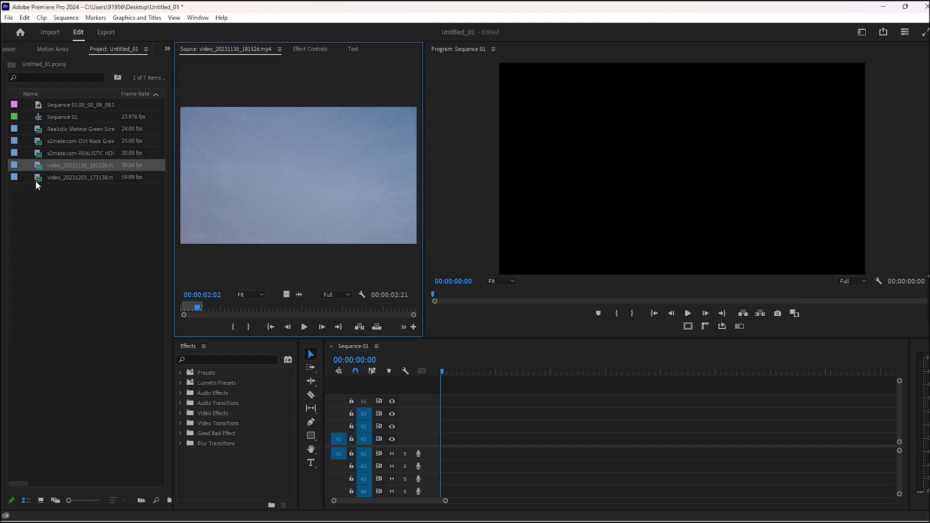
- Add video_20231203_173138 to the start of V1, keeping the sequence's existing settings
double_click(39, 174)
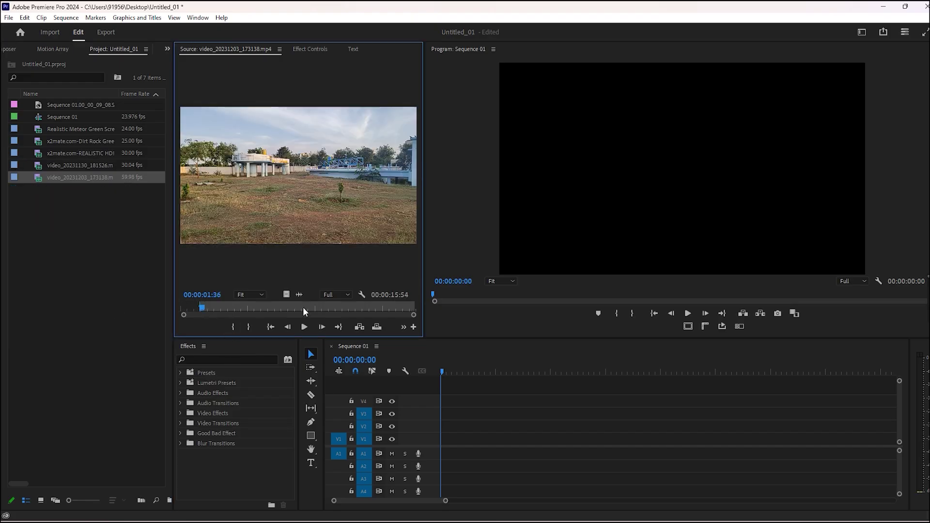
drag(288, 294, 445, 448)
click(539, 287)
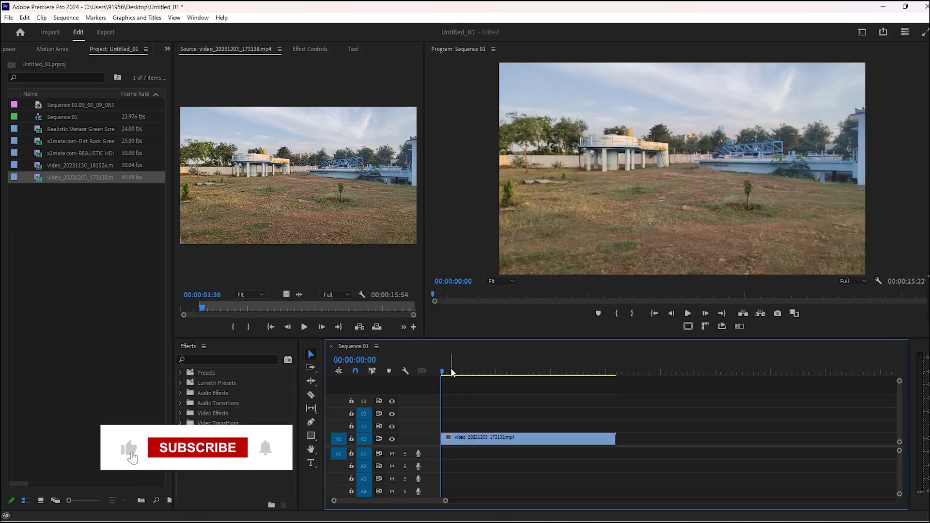
- Split the walking clip at 10:21
drag(452, 372, 541, 382)
key(equal)
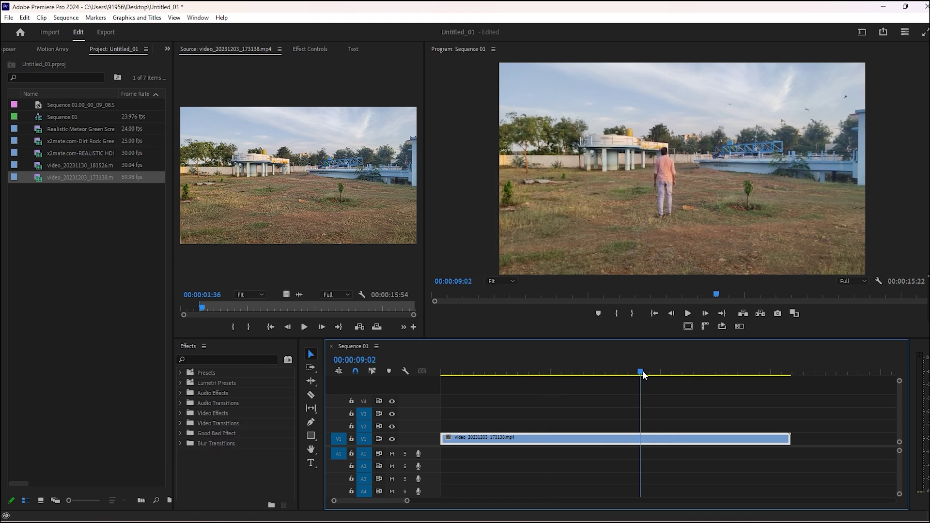
drag(663, 371, 682, 370)
key(ctrl+k)
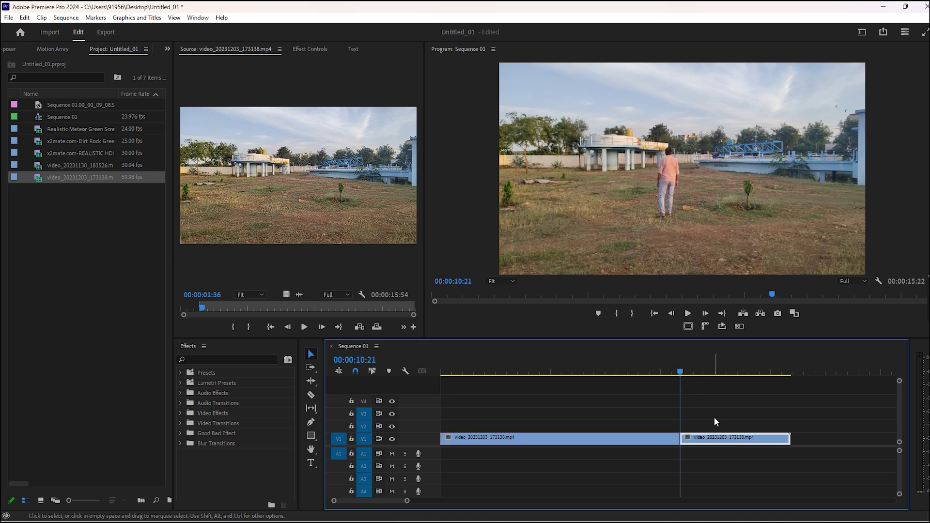
- Move the second half right and drop video_20231130_181526 into the gap on V1
key(minus)
drag(603, 438, 667, 438)
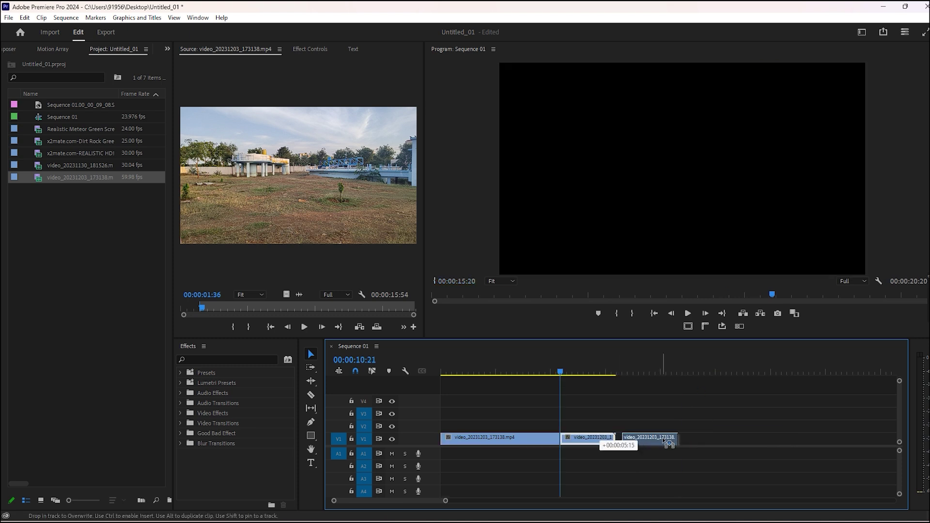
double_click(39, 168)
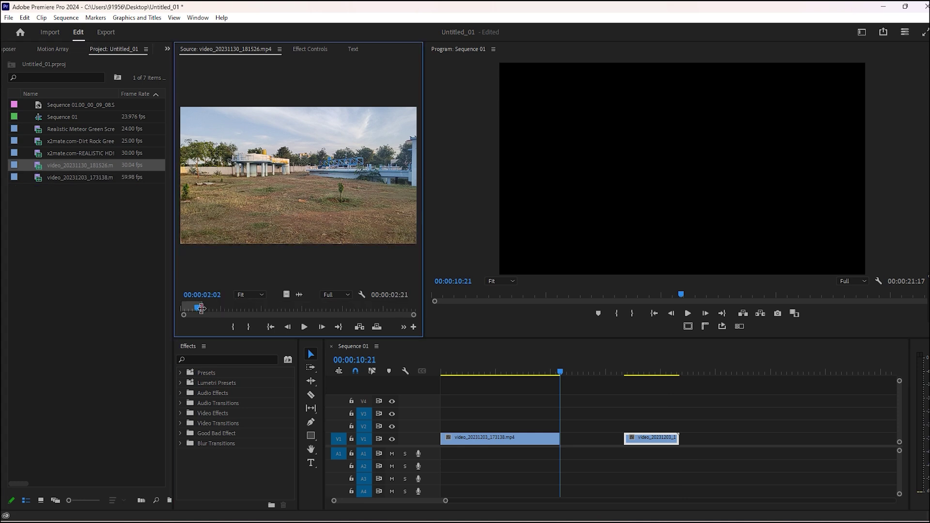
drag(285, 294, 625, 440)
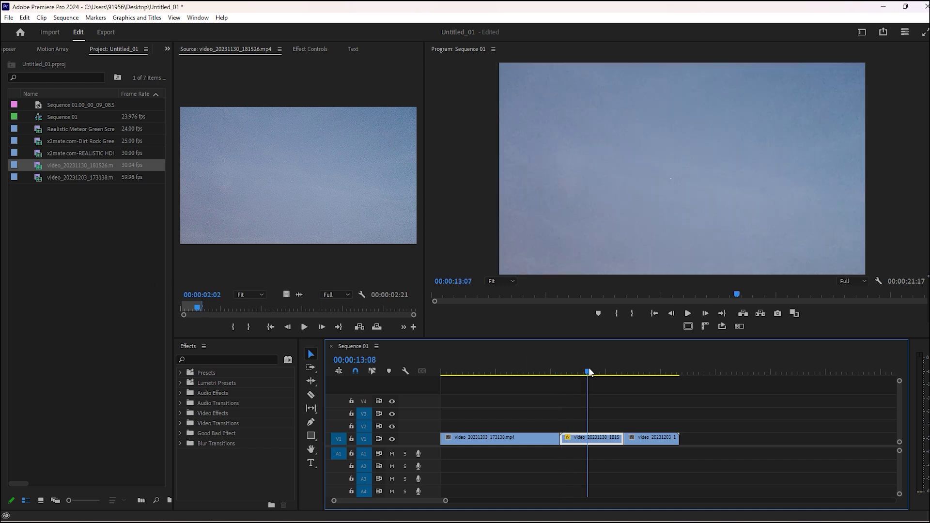
- Place the Still002 cloudy-sky image on V2 above the sky clip in Overlay blend mode, then return to the sequence start
double_click(41, 107)
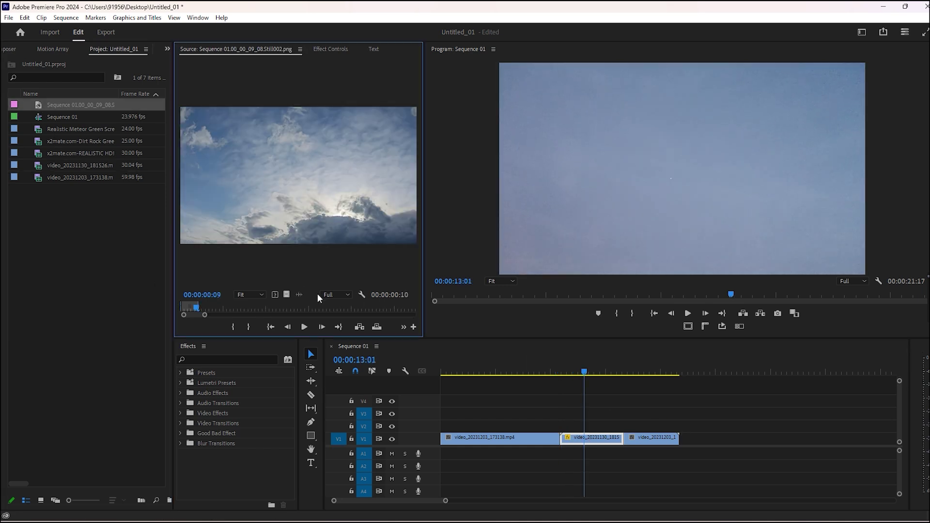
drag(287, 295, 624, 429)
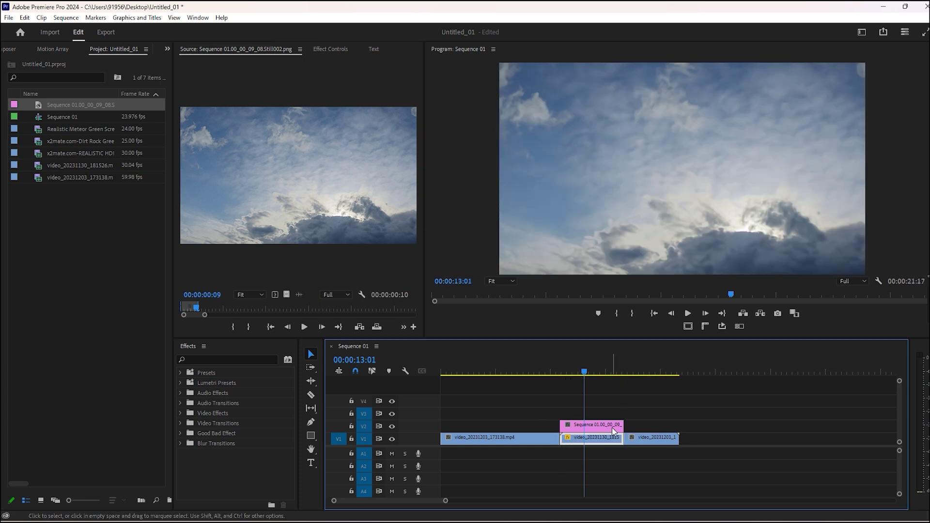
click(333, 49)
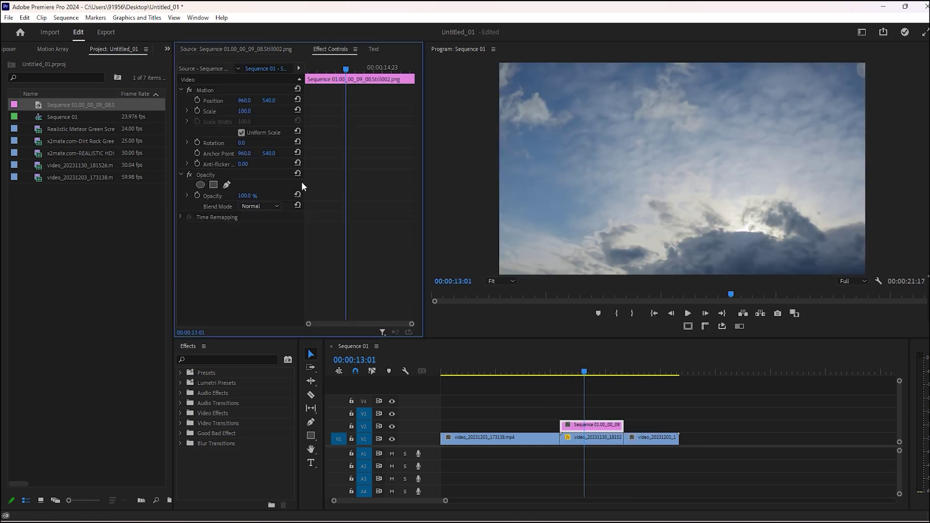
click(258, 204)
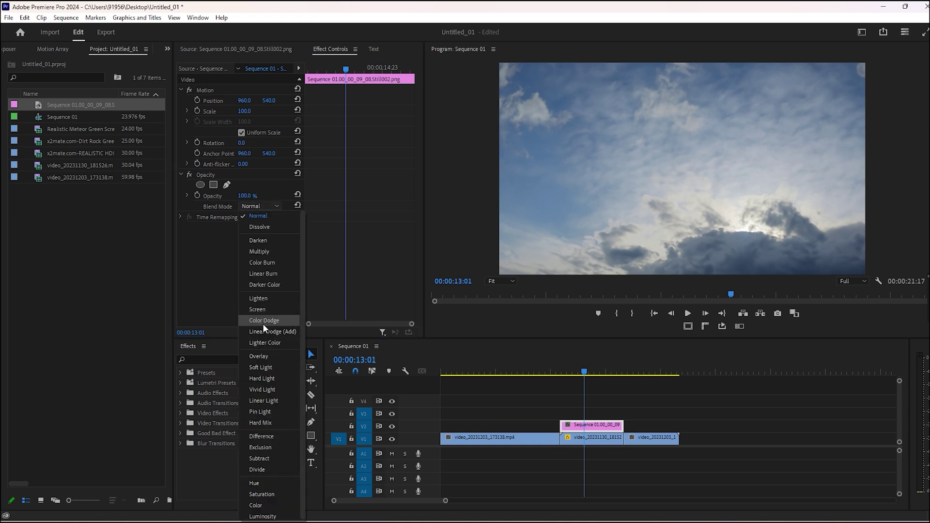
click(263, 355)
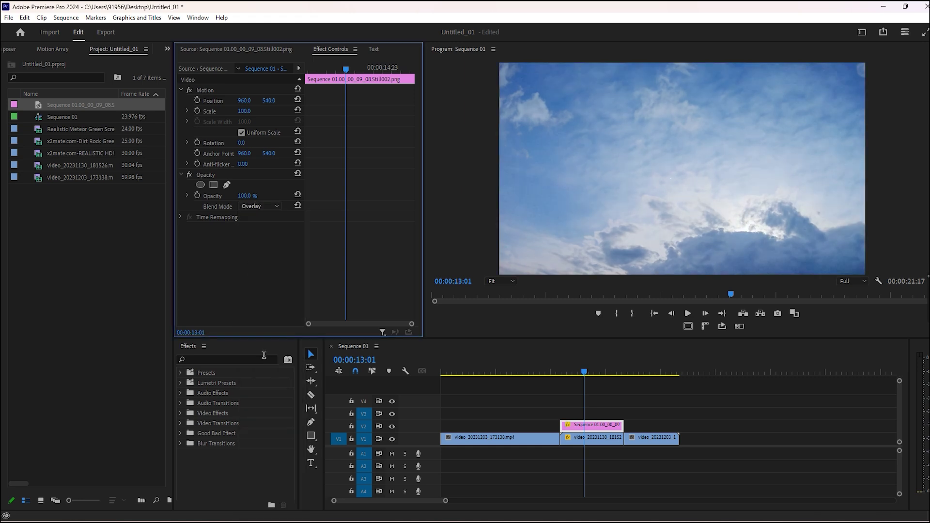
click(512, 438)
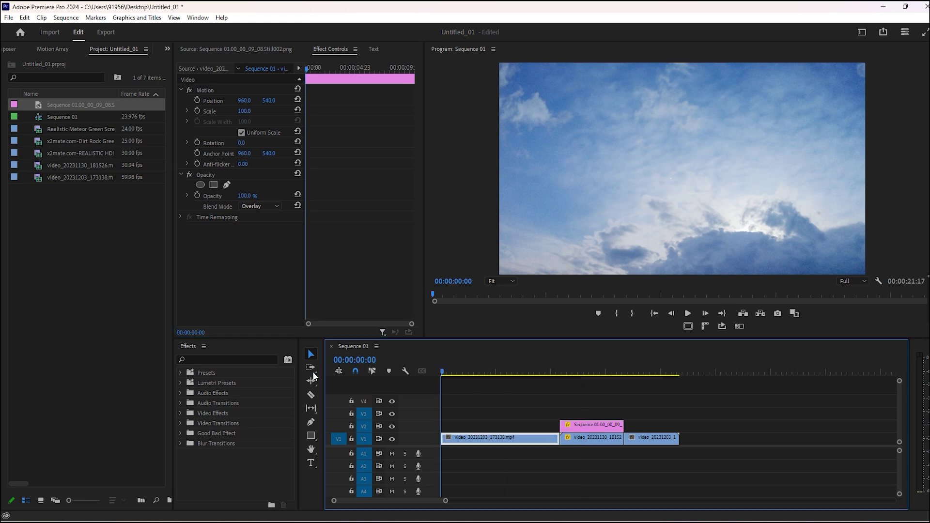
key(Home)
- Place the cloud still at the start of V2 and lower its opacity to 39%
double_click(38, 111)
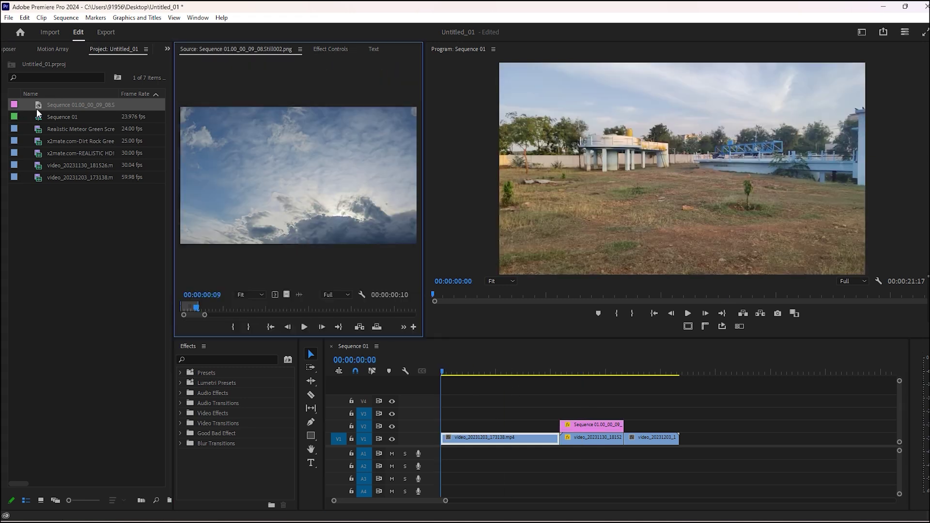
drag(405, 373, 469, 428)
click(330, 50)
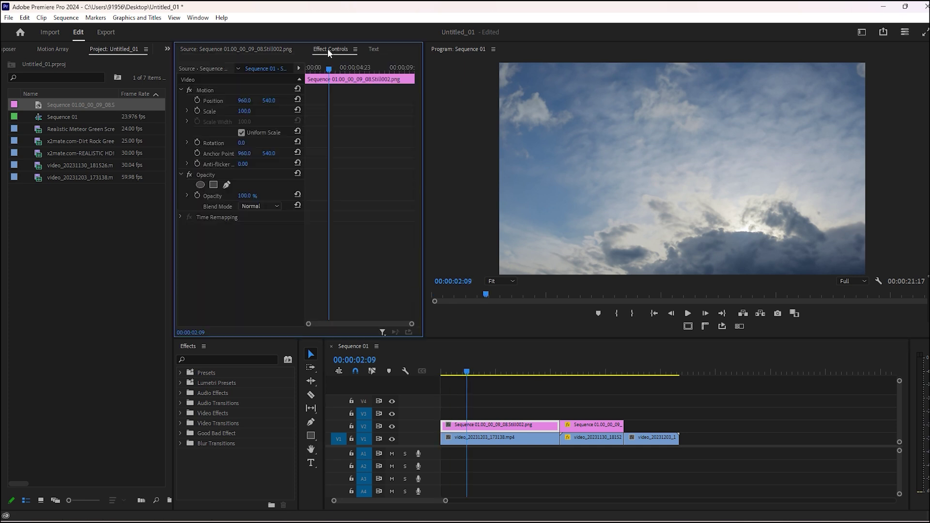
drag(252, 195, 222, 195)
- Draw a pen mask on the still enclosing the sky above the horizon
click(227, 185)
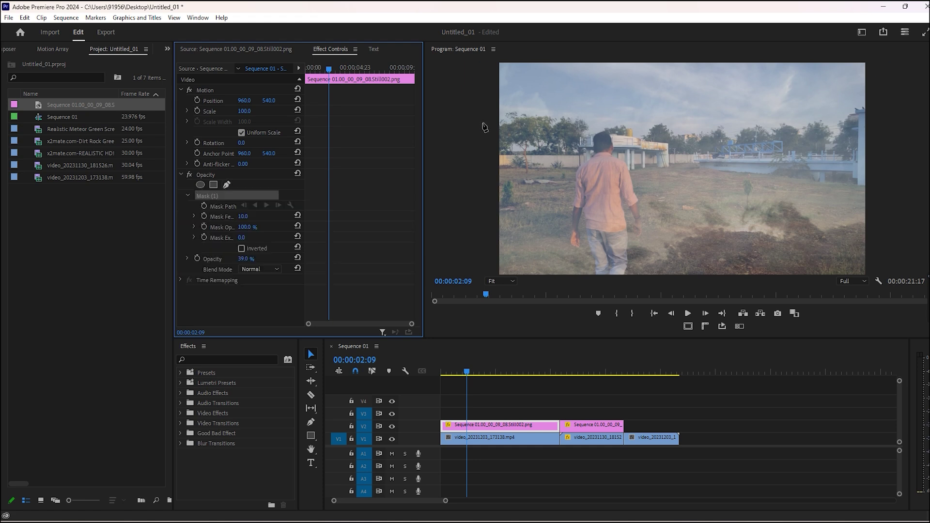
click(484, 132)
click(493, 118)
click(513, 110)
click(546, 113)
click(592, 121)
click(894, 64)
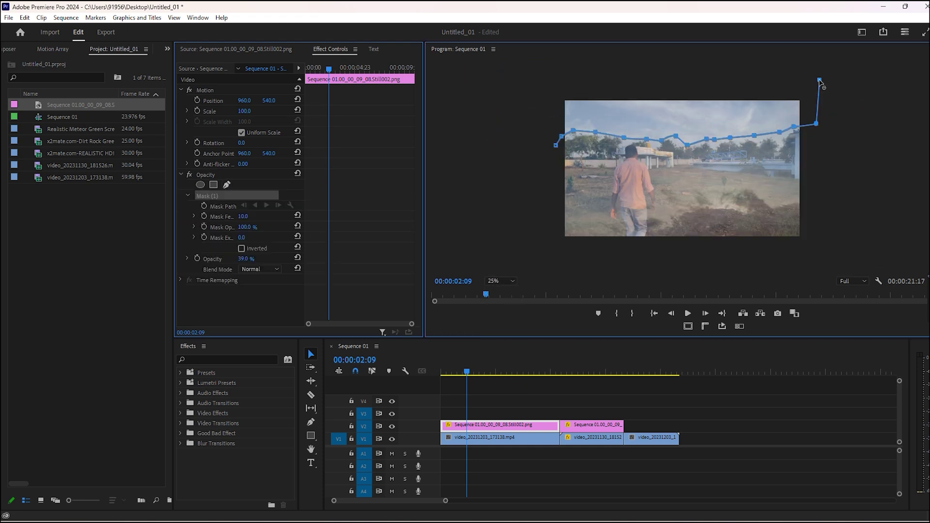
click(468, 63)
click(484, 132)
drag(241, 258, 244, 258)
- Soften the sky mask's feather, entering 90 and then reducing it
click(243, 216)
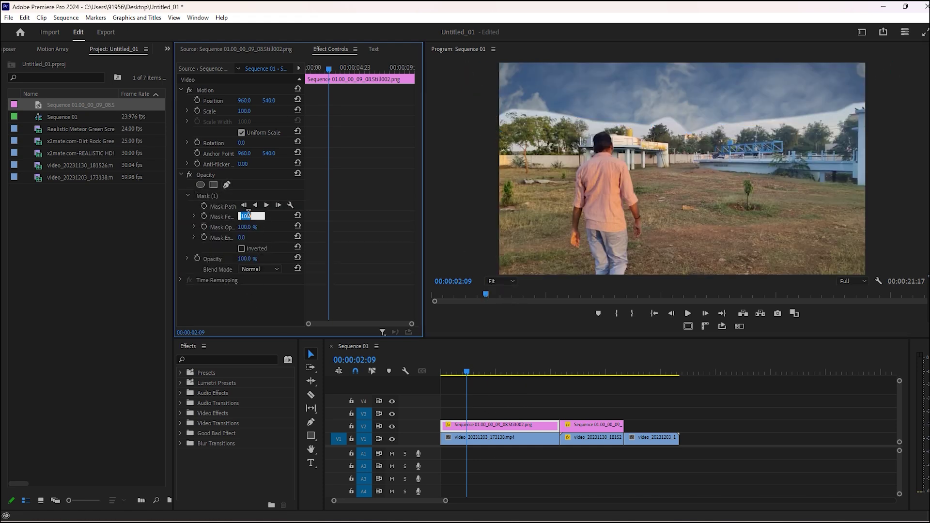
text(90)
key(Return)
drag(243, 216, 228, 216)
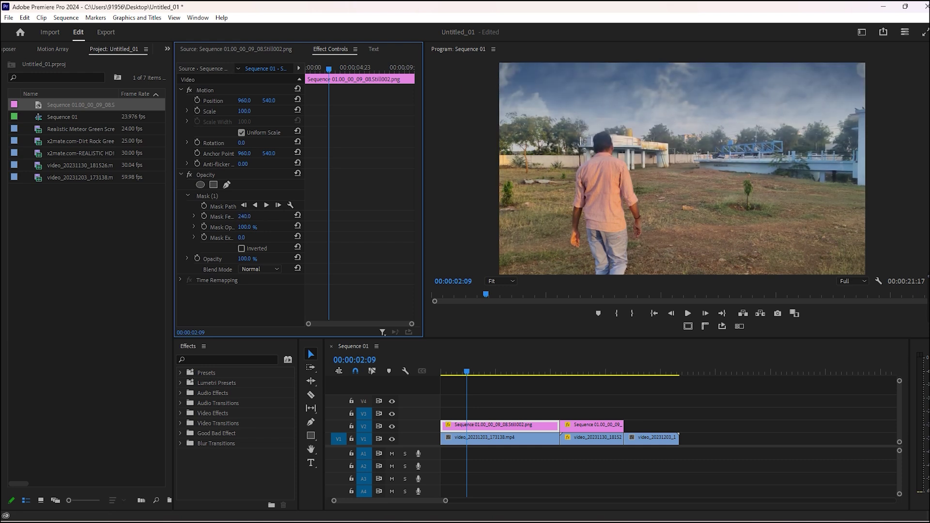
click(208, 196)
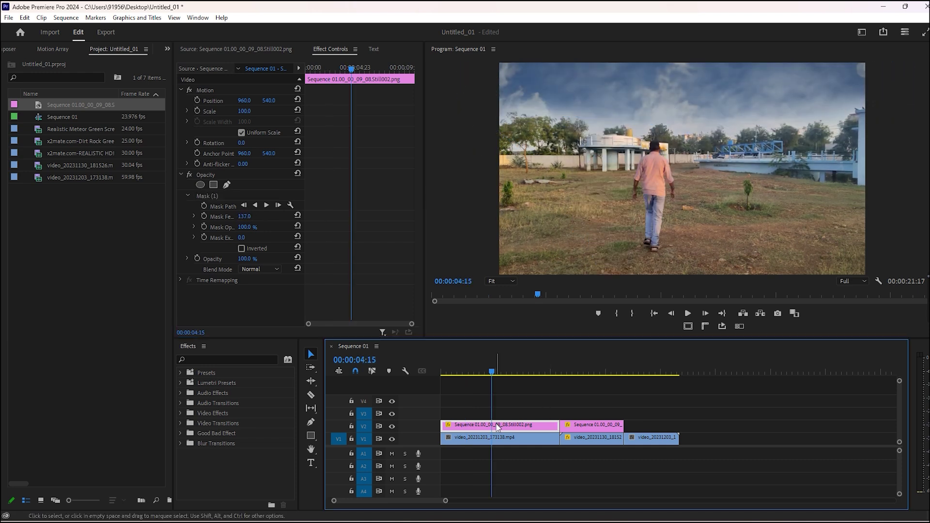
- Duplicate the masked cloud still over the closing shot and trim it to end with it
drag(551, 426, 686, 432)
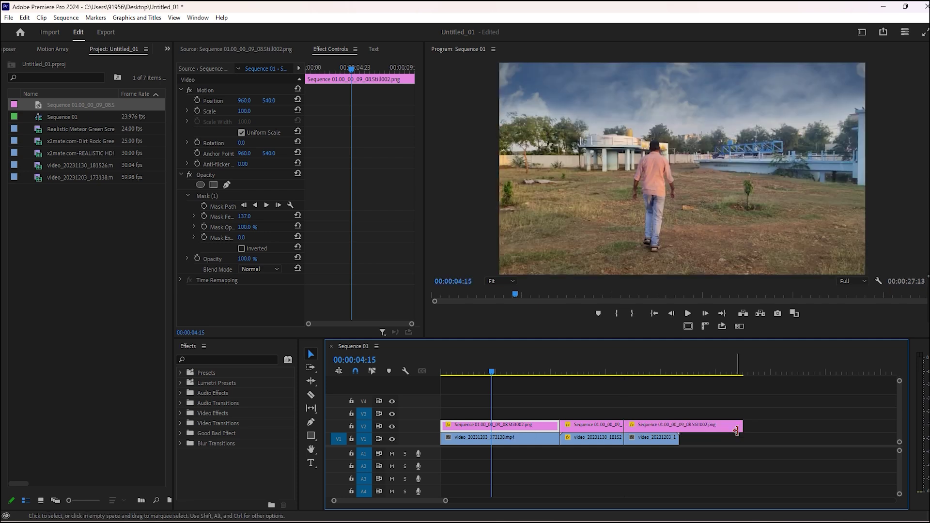
drag(748, 424, 679, 427)
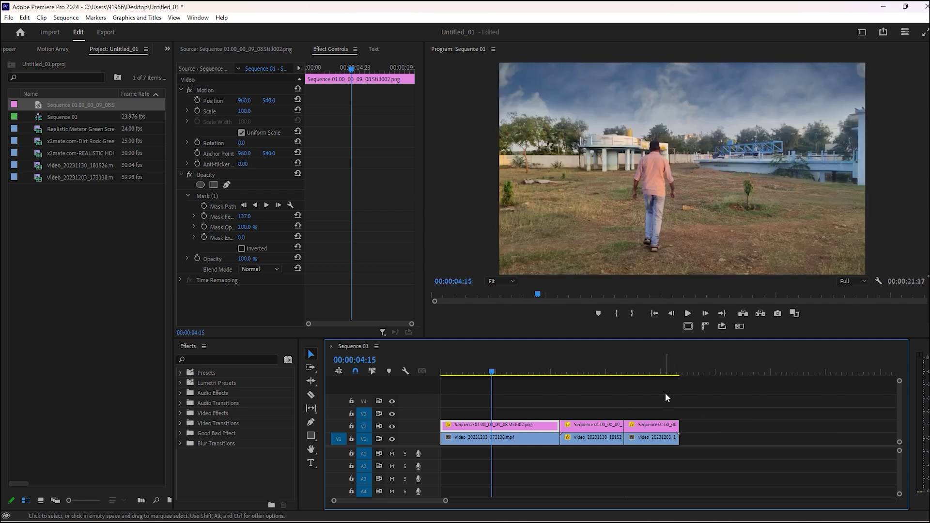
mouse_move(543, 369)
mouse_down()
mouse_move(590, 371)
mouse_move(560, 371)
mouse_up()
- Place the Realistic Meteor Green Screen clip on V3 at 10:21 and extend its end slightly
click(600, 387)
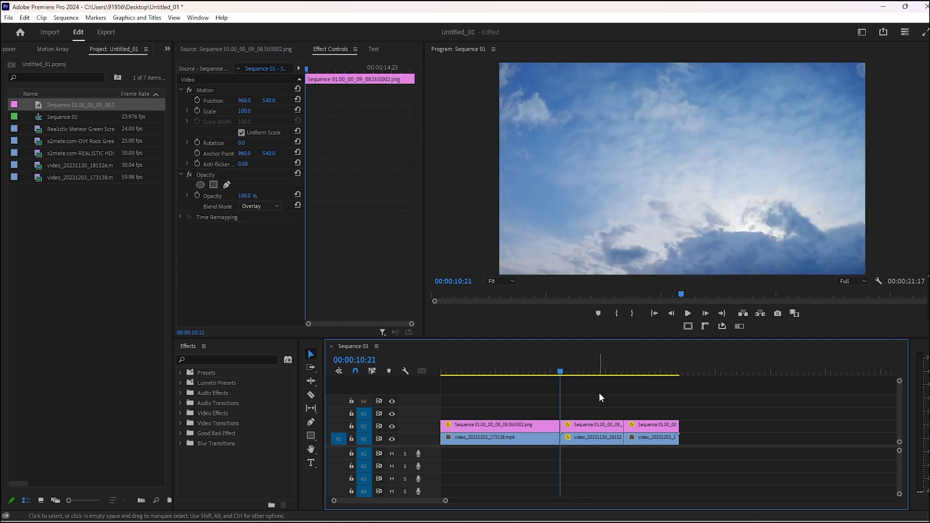
double_click(40, 131)
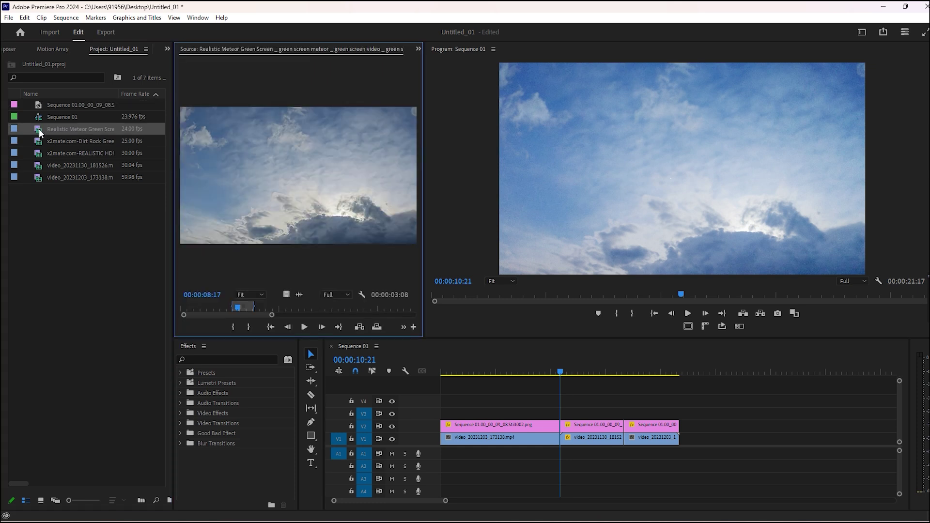
drag(283, 295, 589, 413)
click(595, 371)
drag(596, 372, 616, 372)
drag(616, 412, 623, 412)
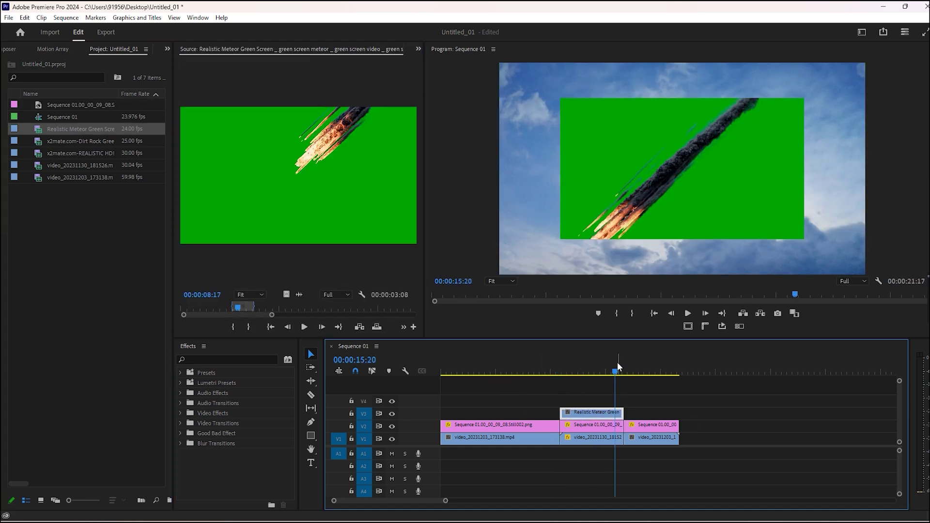
click(585, 371)
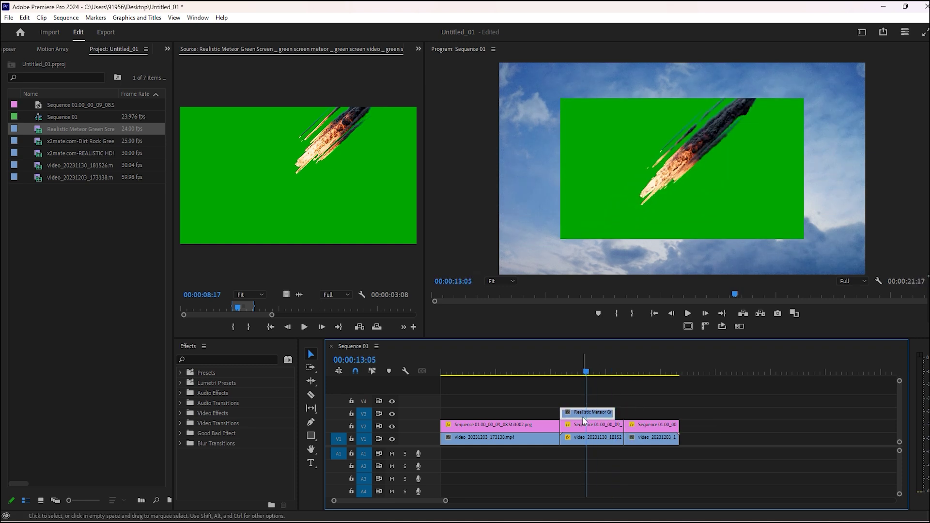
- Set the meteor clip to frame size and apply the Ultra Key effect to it
right_click(583, 414)
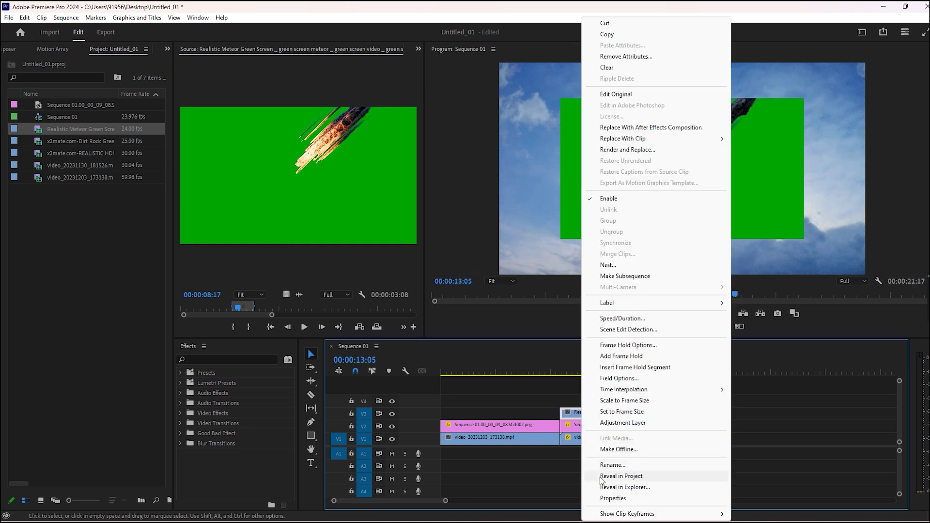
click(621, 412)
click(227, 359)
text(ult)
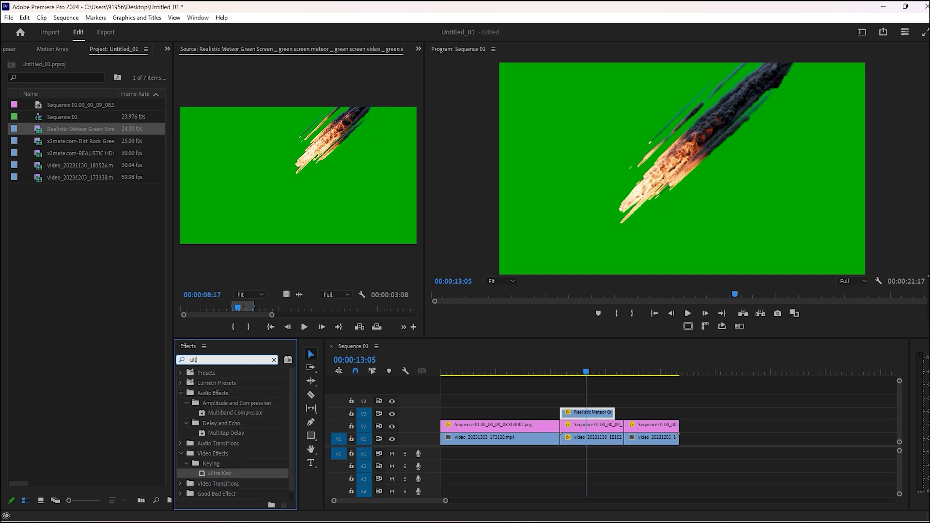
text(ra)
drag(220, 432, 596, 412)
- Sample the meteor clip's green background as the Ultra Key colour and preview the result
click(419, 49)
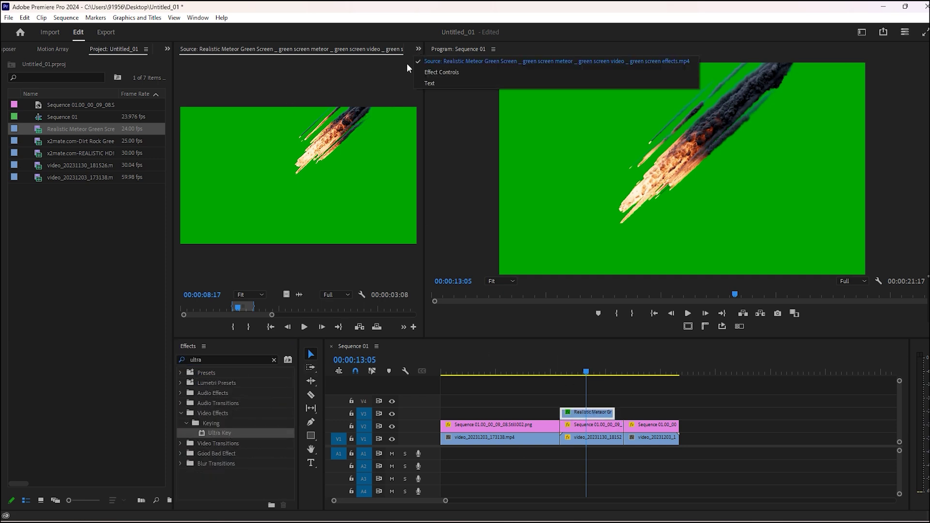
click(449, 72)
click(581, 416)
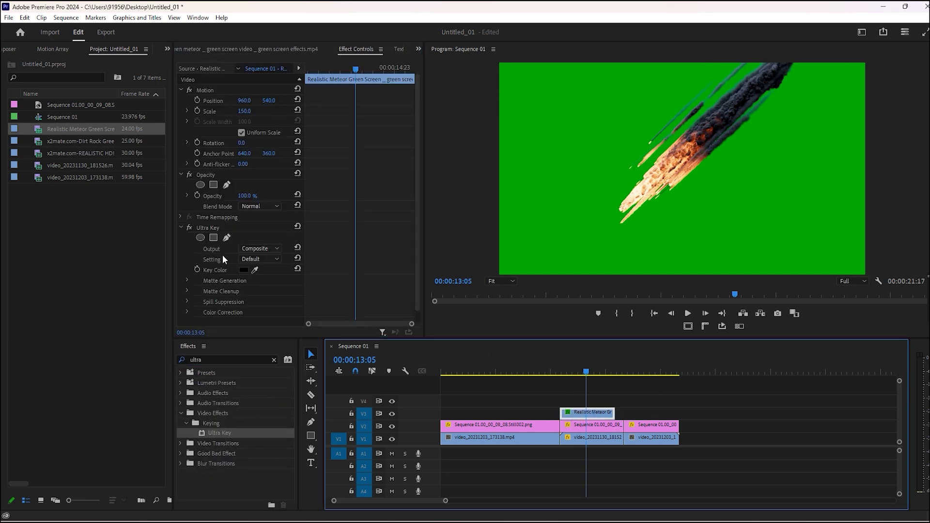
click(254, 271)
click(631, 243)
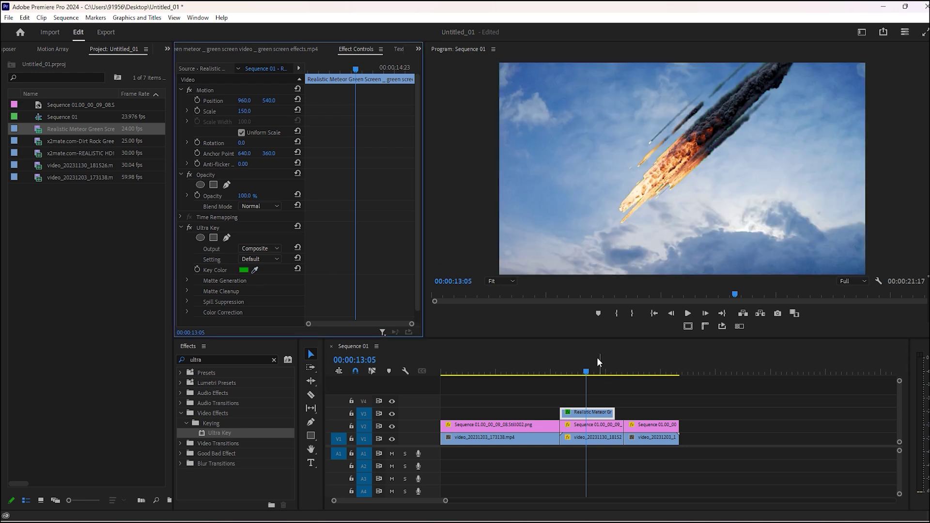
drag(576, 372, 615, 375)
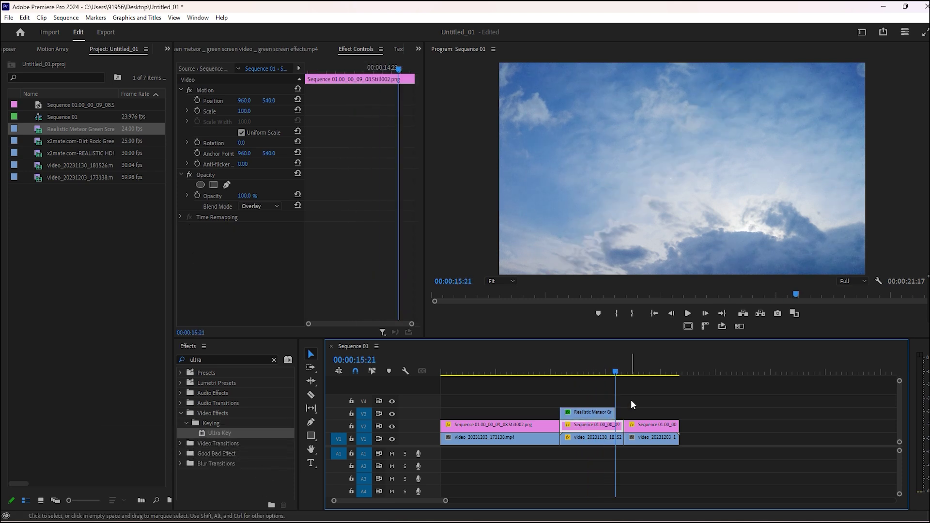
- Close the gap after the playhead and cue up the running-man shot
key(w)
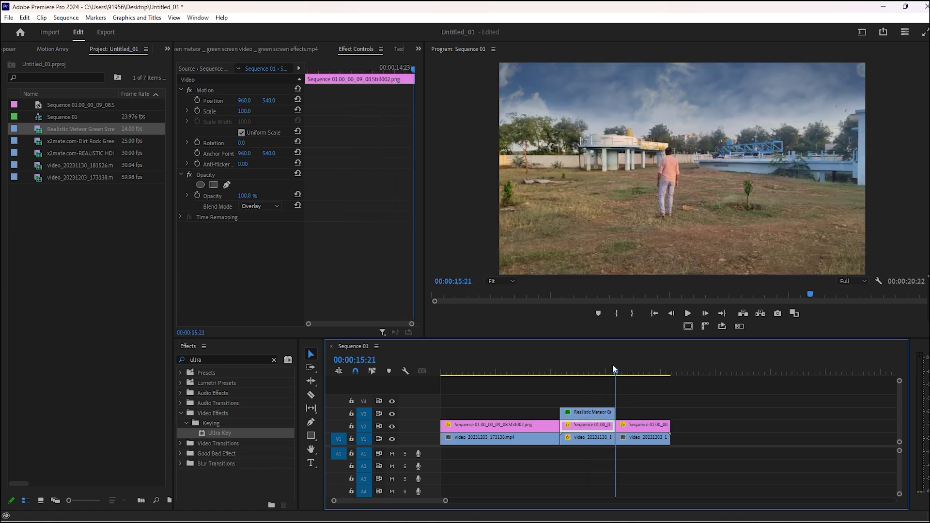
click(619, 368)
drag(620, 364, 634, 367)
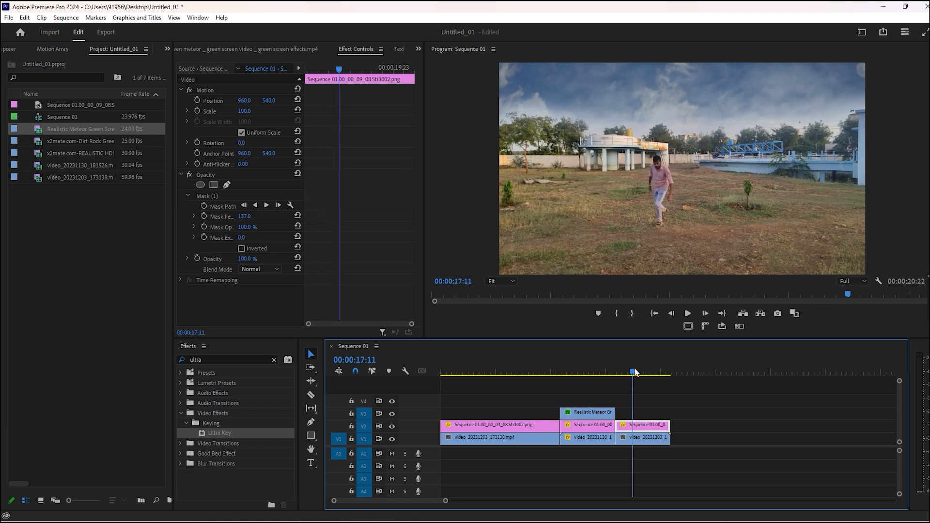
key(equal)
key(equal)
mouse_move(665, 371)
mouse_down()
mouse_move(642, 372)
mouse_move(662, 371)
mouse_up()
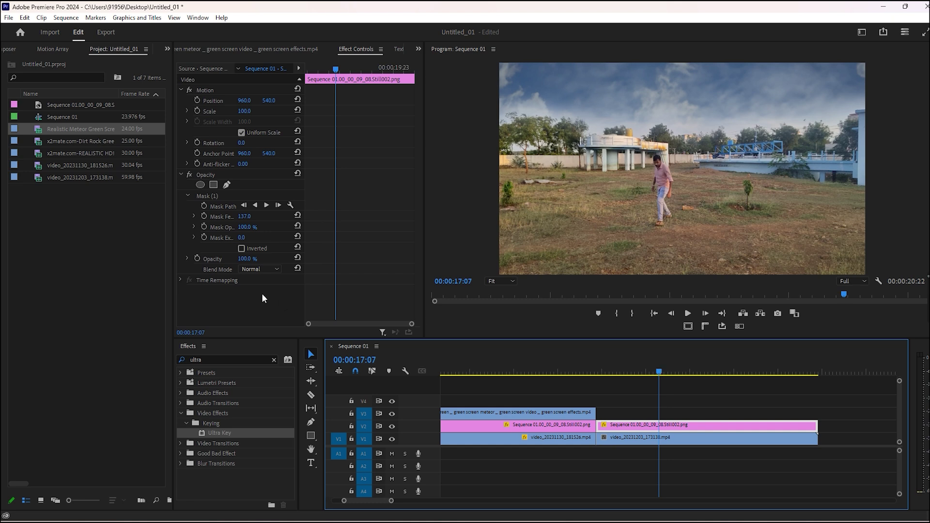
- Place the meteor-rain clip's impact frames on V3 and apply Ultra Key to it
double_click(37, 153)
drag(325, 314, 659, 413)
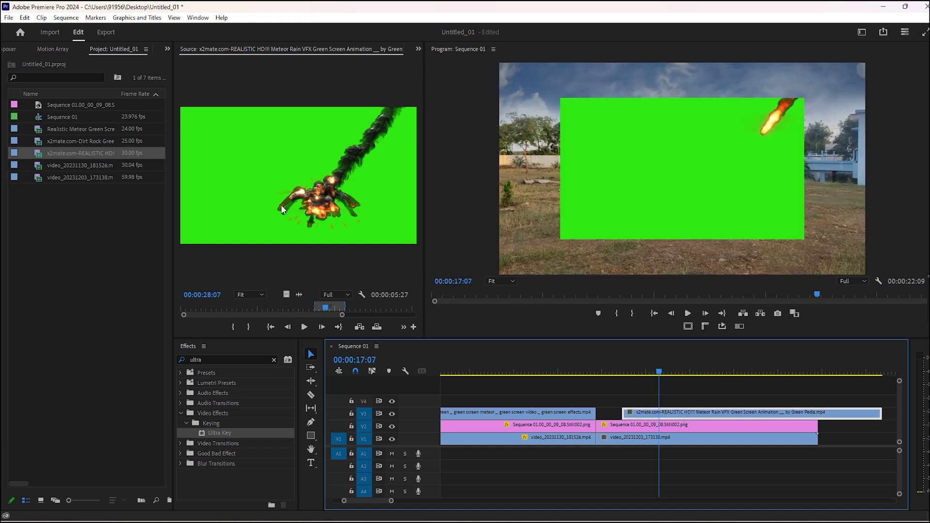
drag(238, 436, 627, 224)
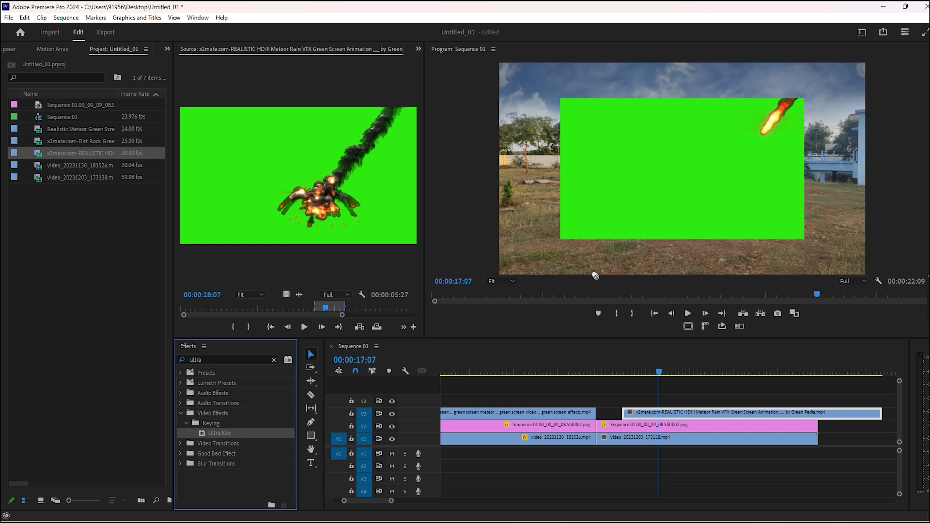
drag(632, 210, 684, 417)
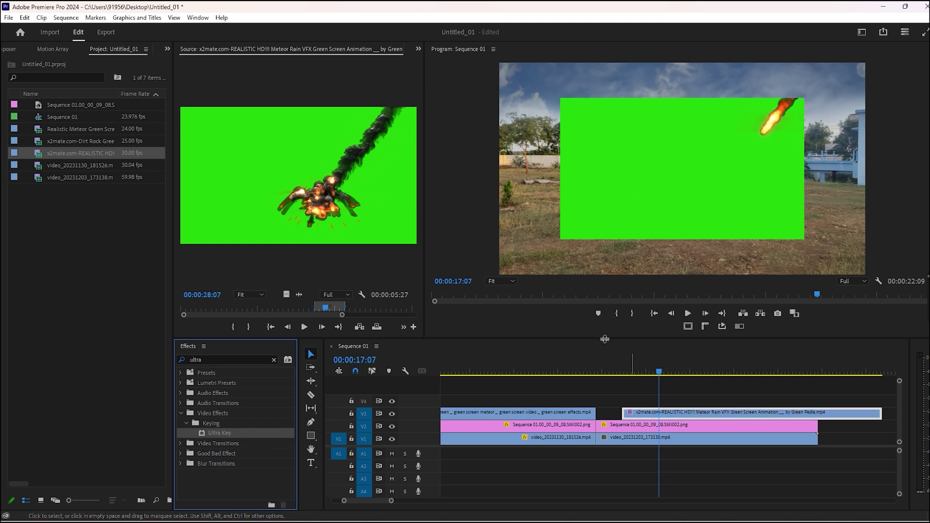
- Key out the meteor-rain clip's green screen with the Ultra Key colour sampler
click(421, 52)
click(428, 77)
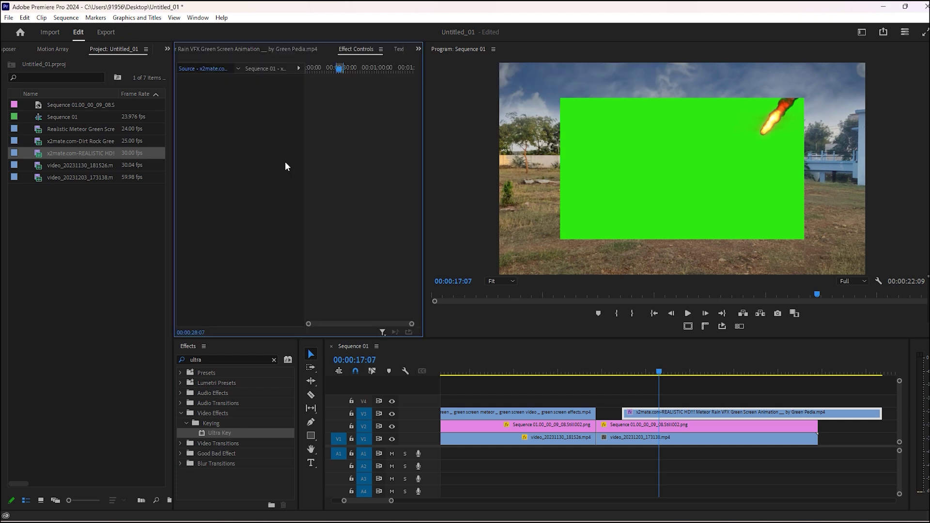
click(666, 414)
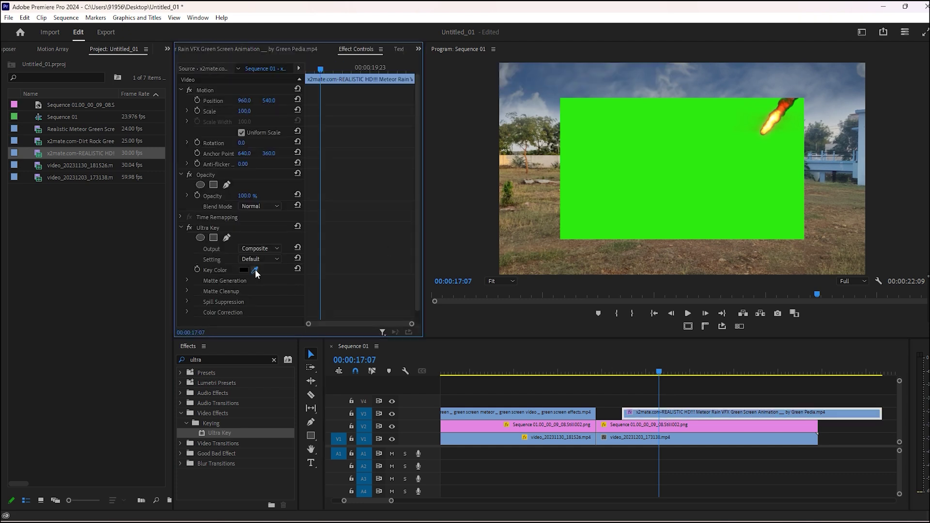
click(670, 196)
- Position the meteor at 836.8, 355.3 with scale 103, just right of the running man
click(212, 91)
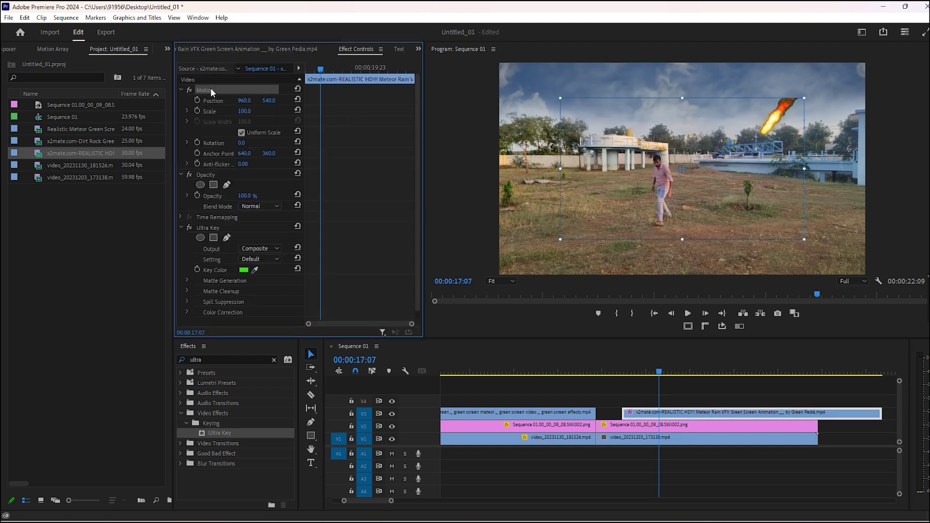
drag(753, 180, 718, 152)
drag(665, 370, 696, 371)
drag(648, 171, 679, 174)
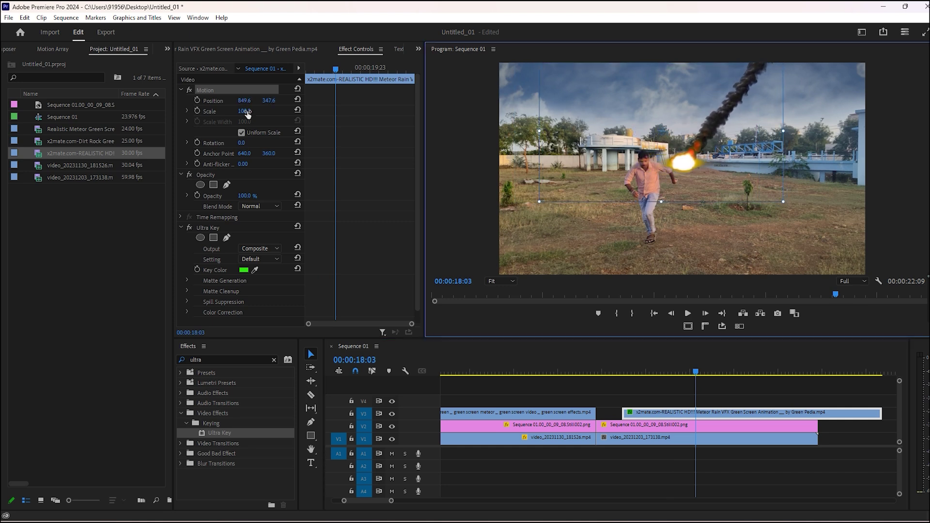
drag(243, 111, 238, 111)
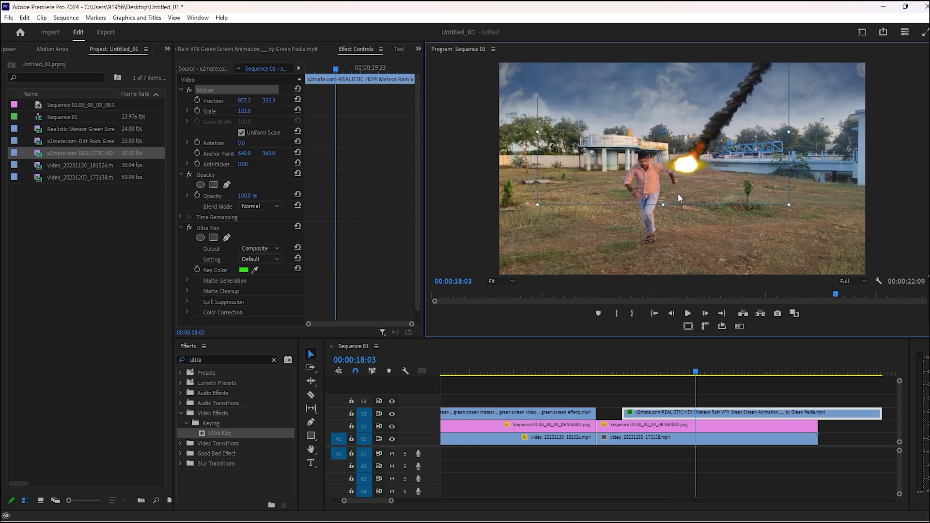
drag(678, 193, 673, 193)
drag(711, 411, 728, 411)
click(703, 374)
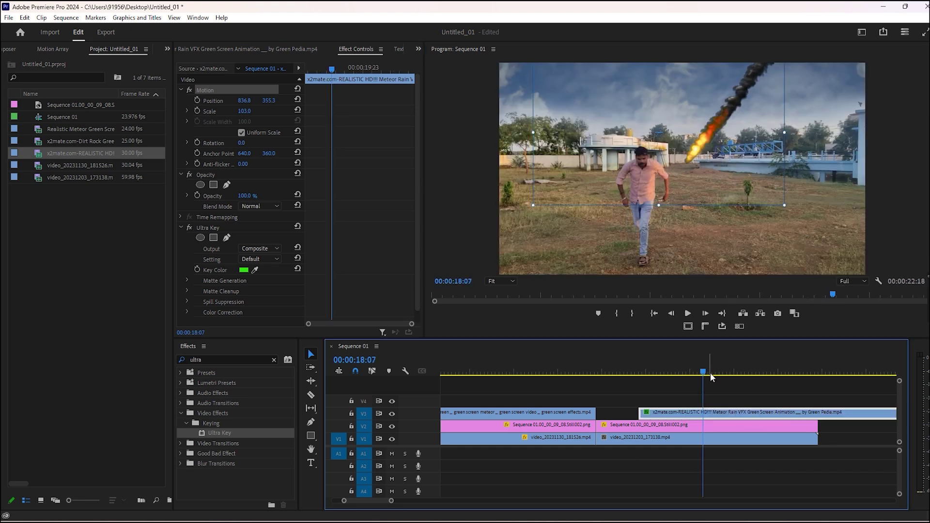
drag(711, 378, 737, 377)
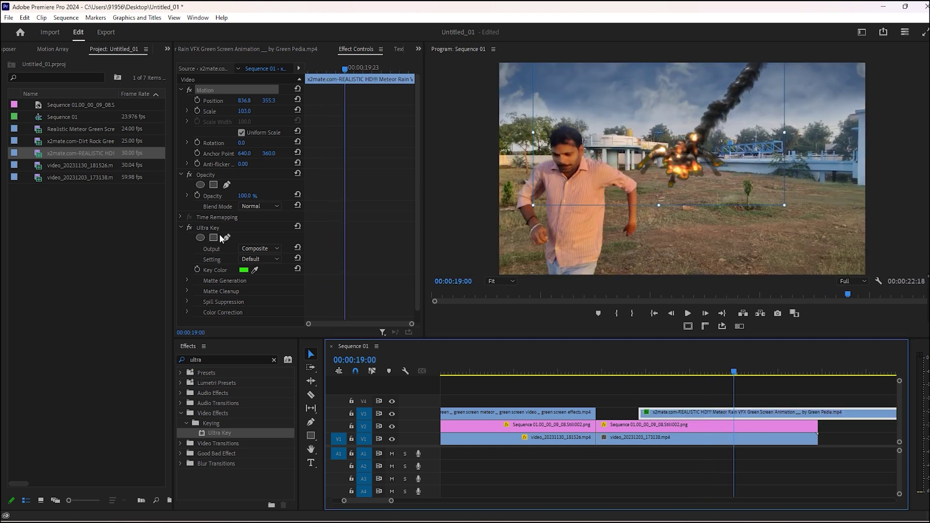
click(226, 185)
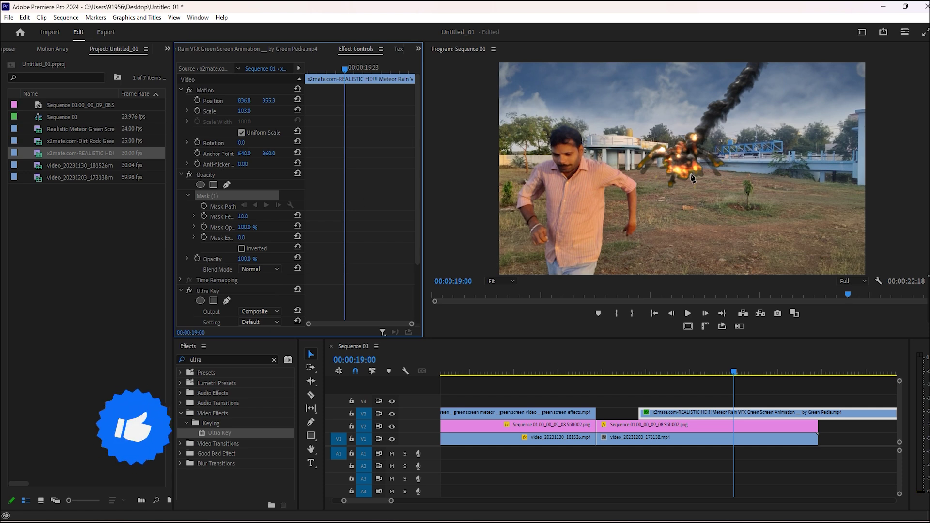
- Draw a closed mask around the meteor and its smoke trail
click(676, 178)
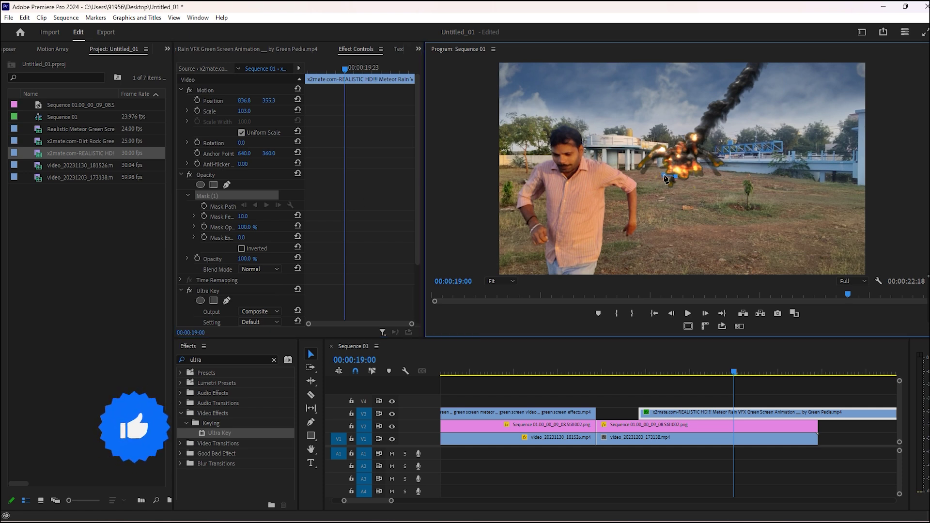
click(665, 146)
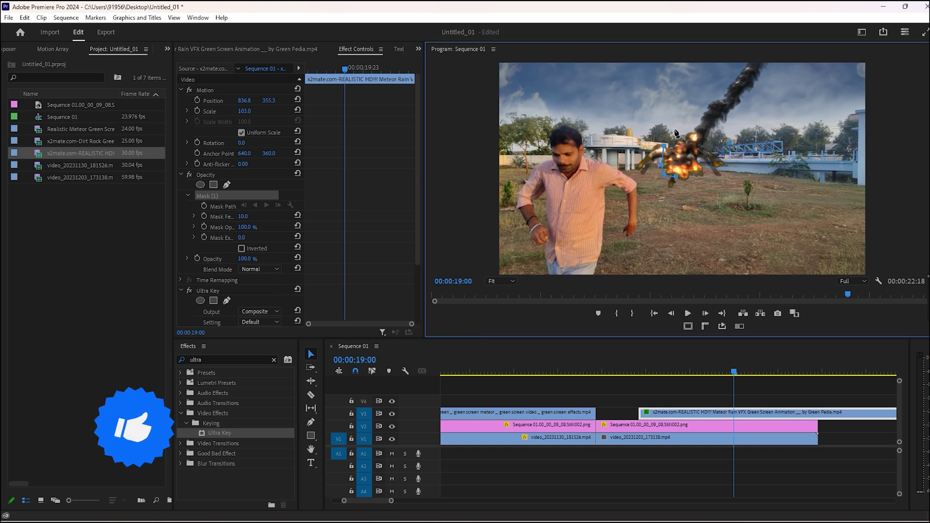
click(729, 64)
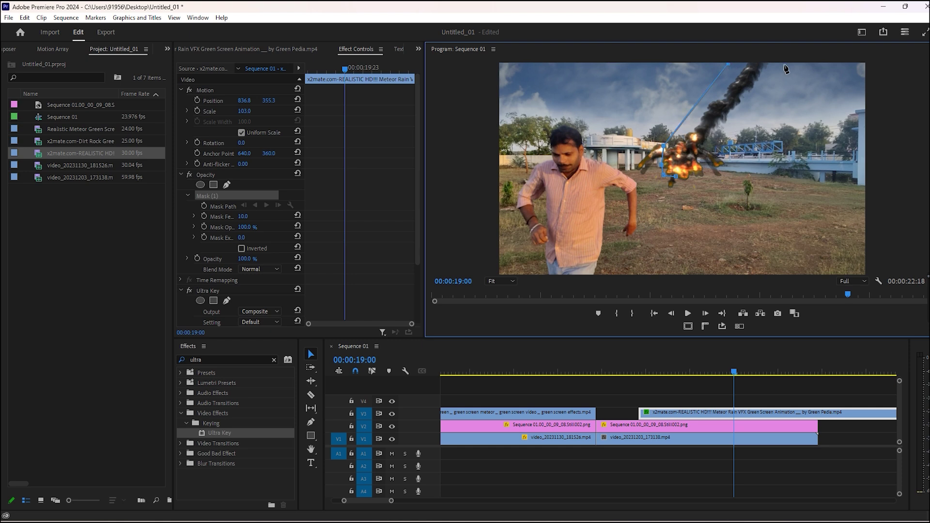
click(785, 63)
click(737, 123)
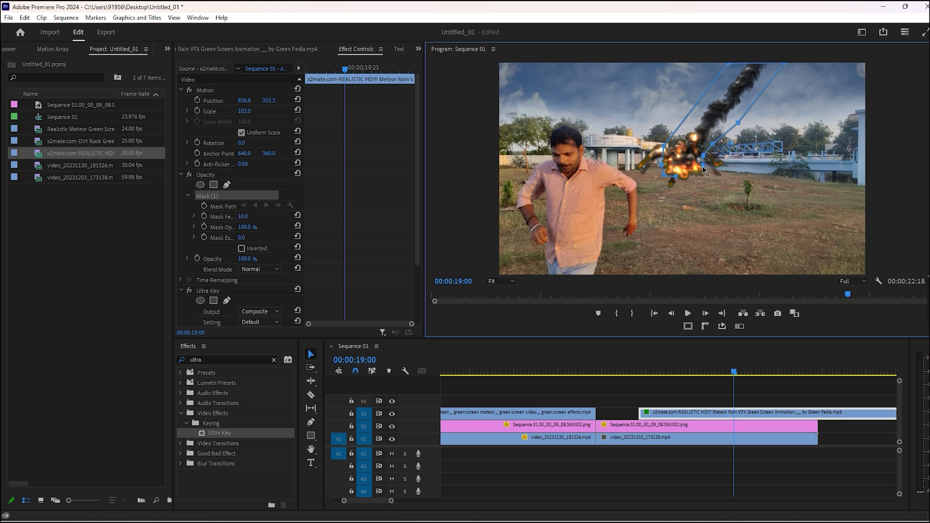
click(679, 178)
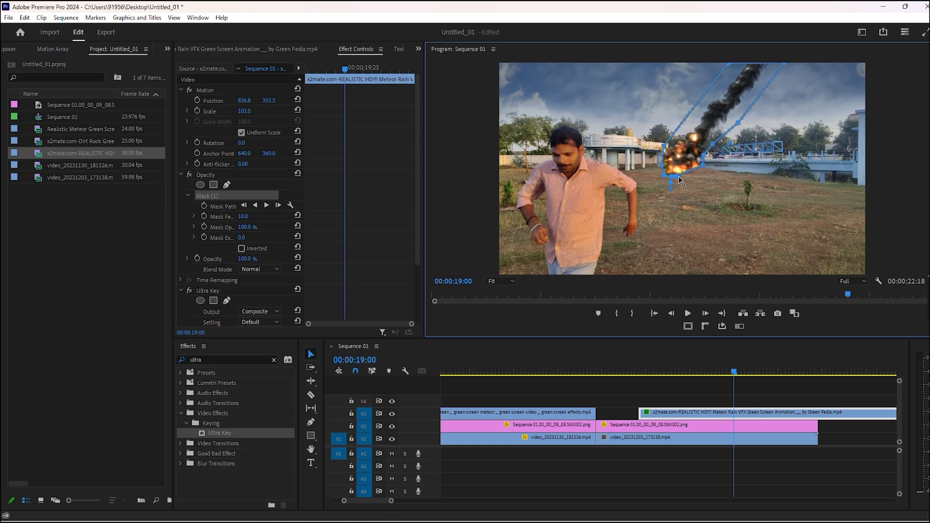
click(757, 464)
click(741, 414)
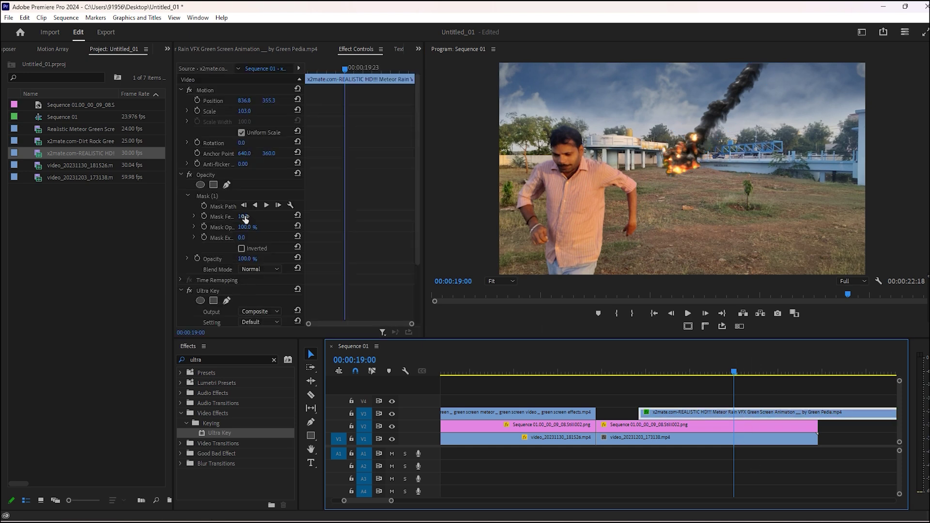
- Set the mask feather to 20 and play back the impact to review it
click(244, 216)
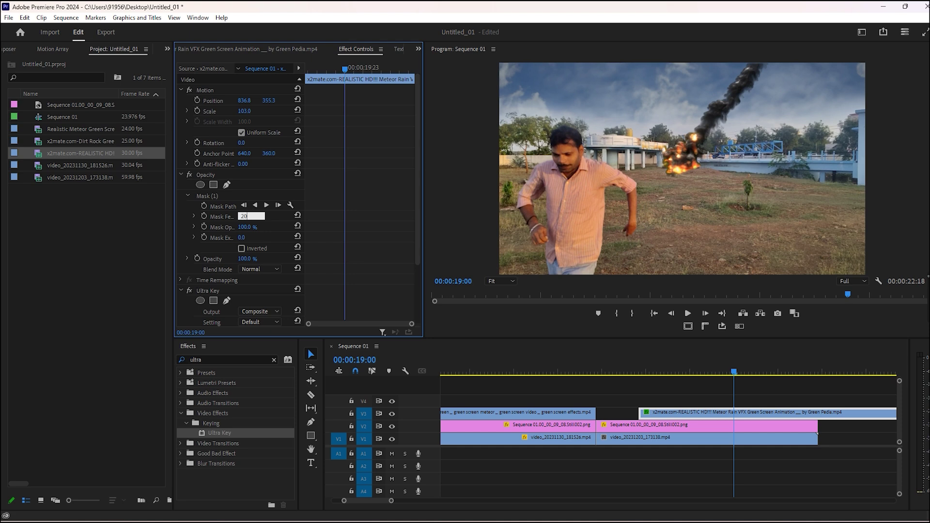
text(20)
key(Return)
click(735, 359)
click(689, 373)
key(space)
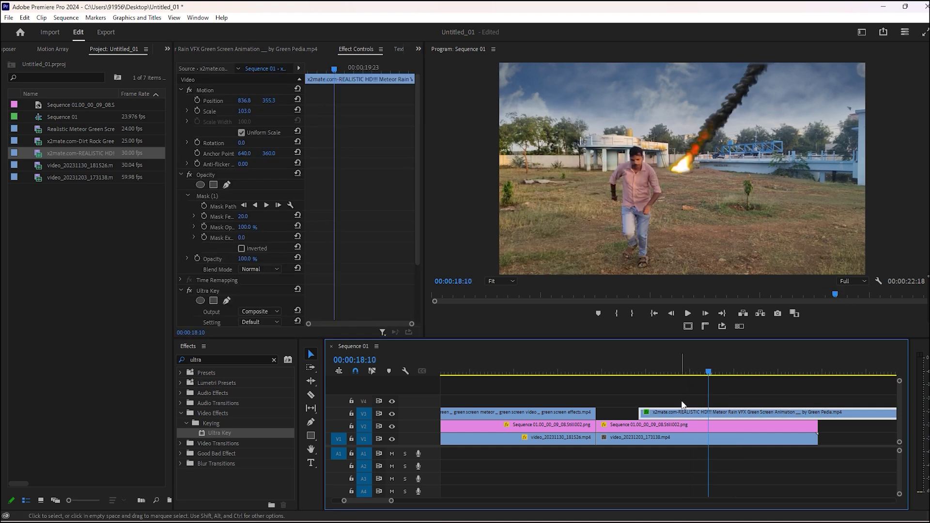
click(220, 51)
- Place the Dirt Rock green-screen clip on V4 and apply Ultra Key to it
double_click(38, 144)
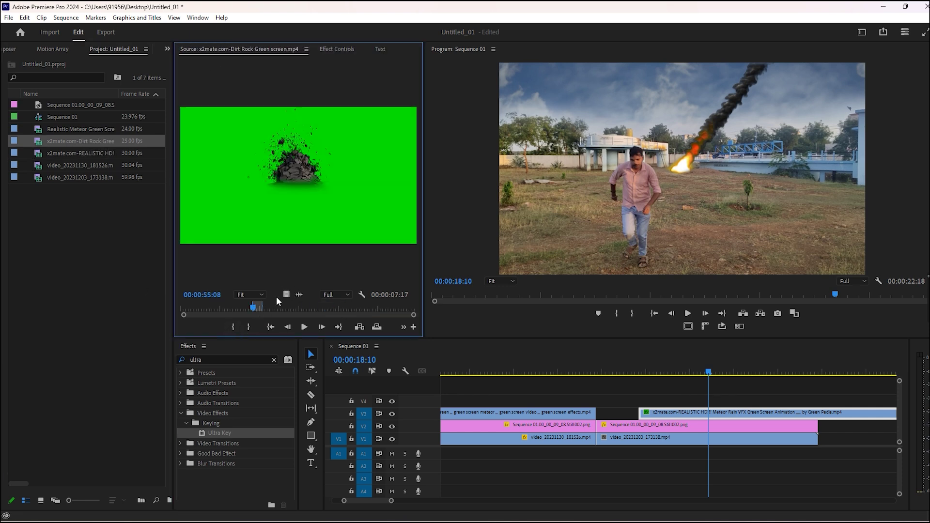
drag(252, 311, 685, 400)
click(205, 434)
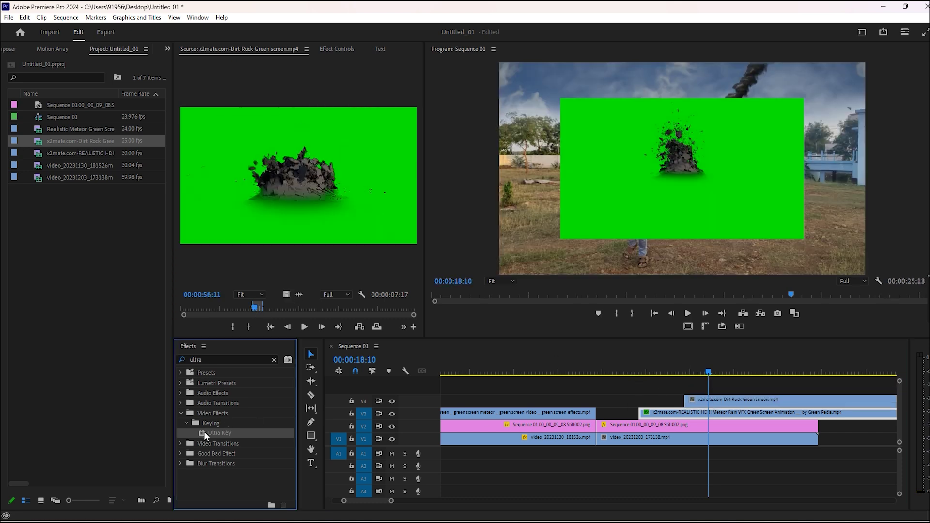
drag(678, 232, 728, 403)
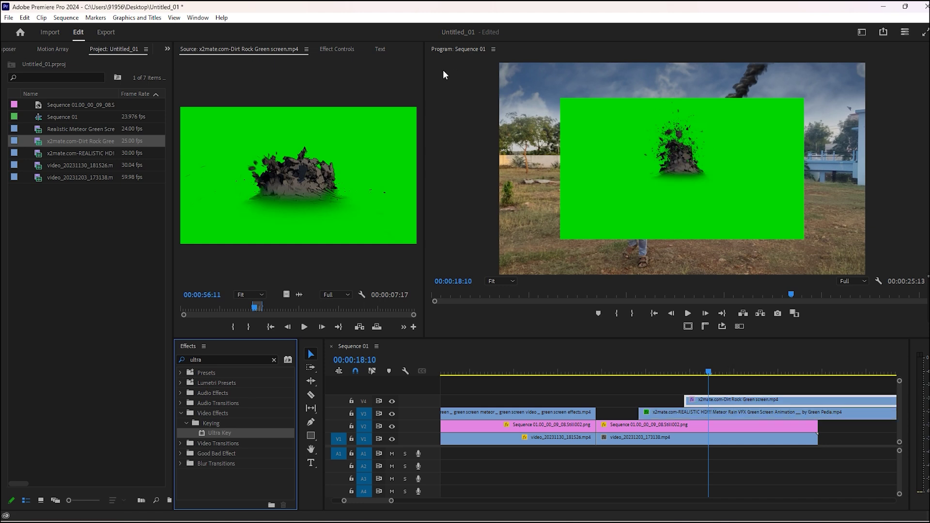
- Sample the Dirt Rock clip's green backdrop as the key colour and check the composite
click(349, 51)
click(255, 270)
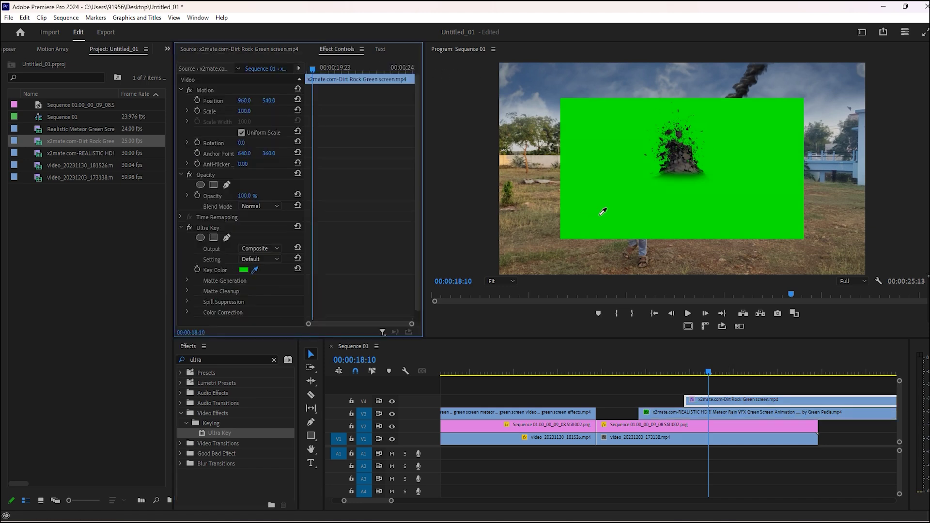
click(602, 207)
click(714, 373)
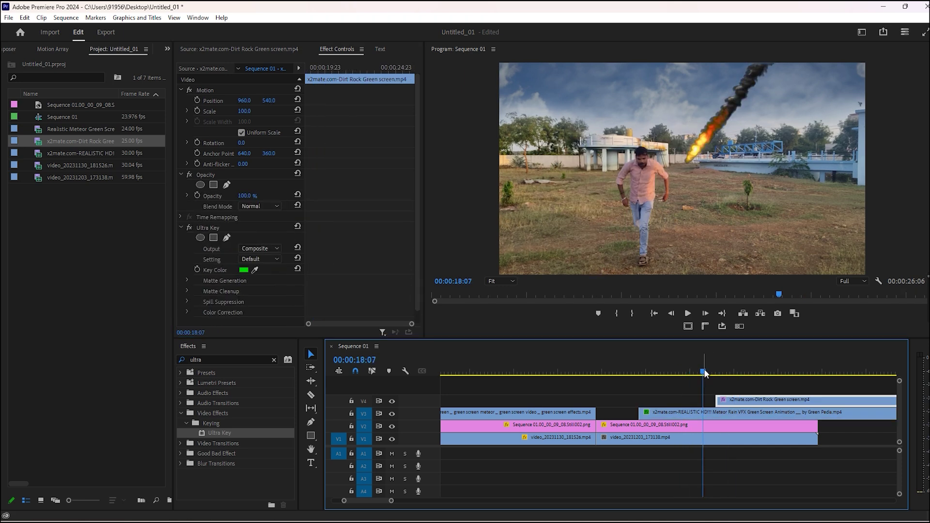
click(706, 372)
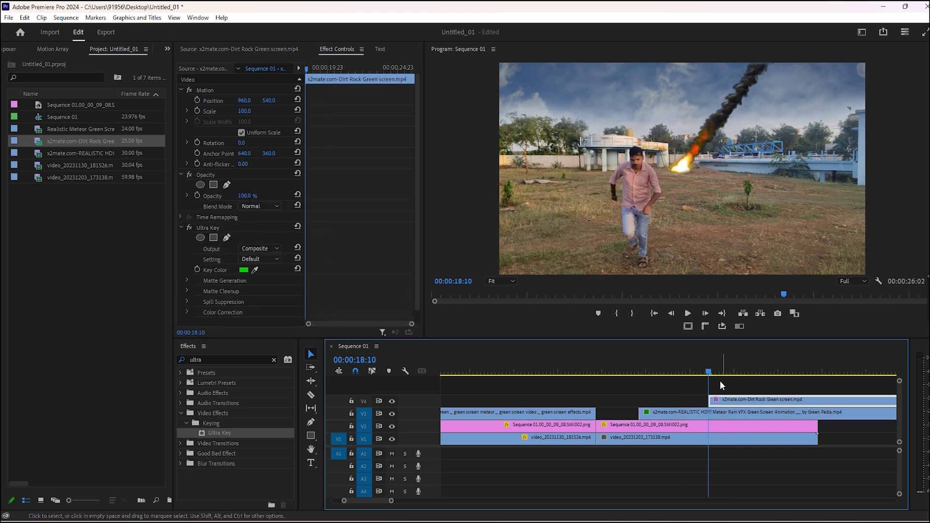
- Shift the Dirt Rock clip slightly earlier and put the playhead at 20:21
drag(725, 400, 806, 378)
click(721, 372)
key(minus)
key(minus)
key(minus)
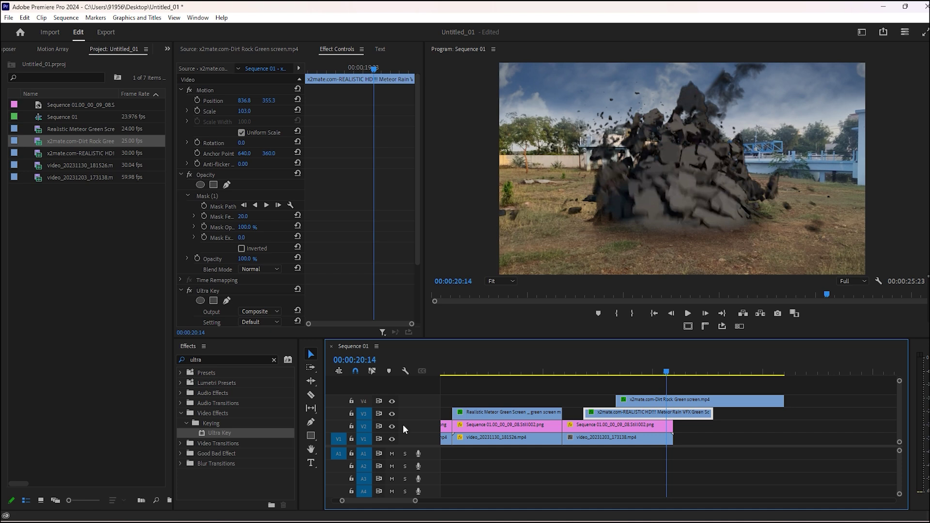
click(759, 443)
key(equal)
key(Down)
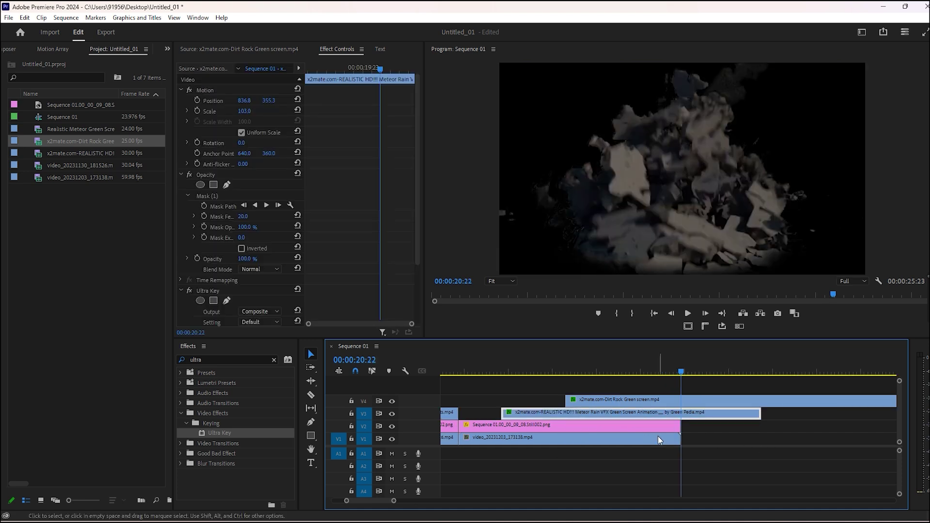
key(Left)
- Add a frame hold to the background clip on V1
click(658, 439)
key(equal)
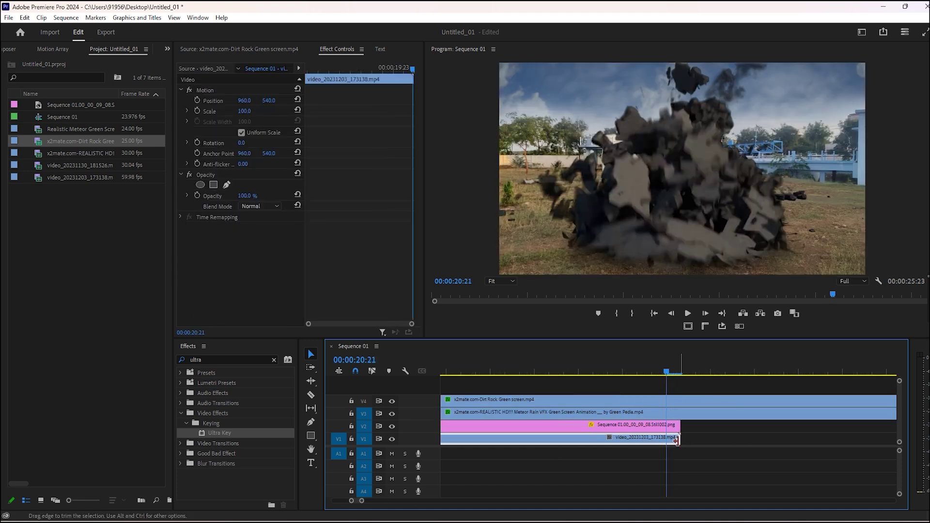
right_click(674, 440)
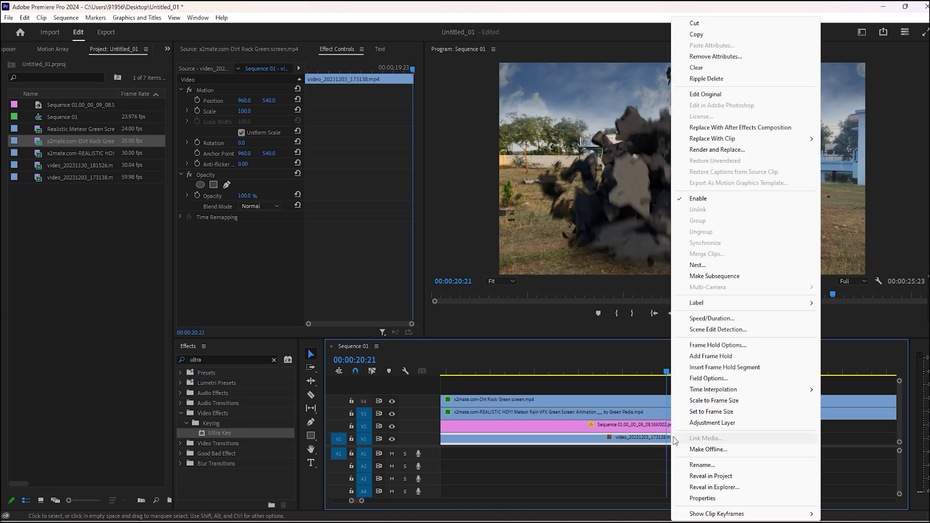
click(705, 356)
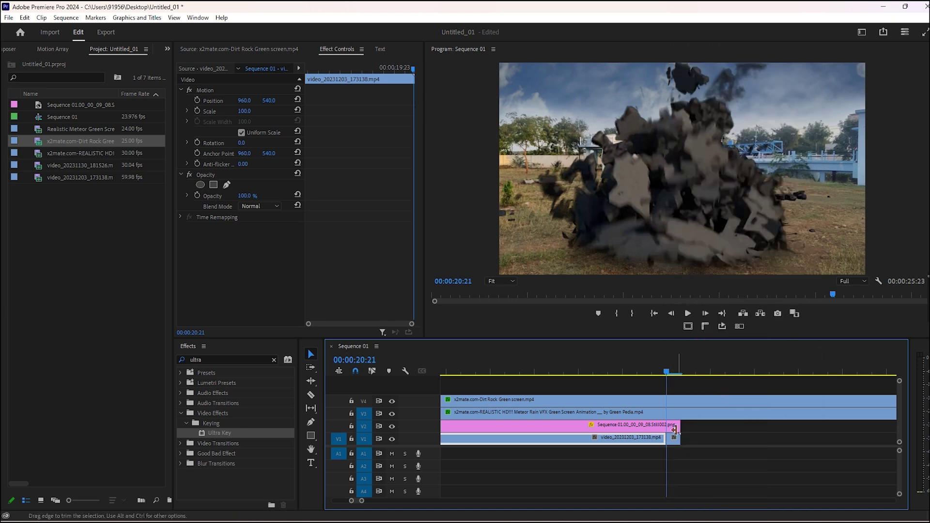
- Trim the V1–V4 clips so they all end together, making the sequence 00:00:21:20
drag(674, 430, 786, 439)
click(707, 373)
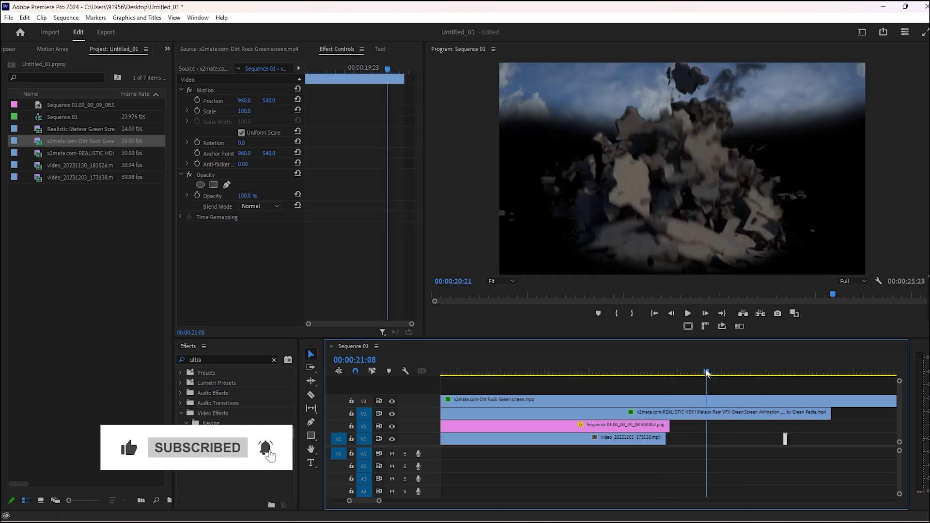
drag(706, 373, 750, 373)
key(w)
drag(705, 438, 698, 444)
click(629, 413)
mouse_move(660, 373)
mouse_down()
mouse_move(685, 373)
mouse_move(673, 373)
mouse_up()
drag(671, 425, 810, 419)
click(808, 413)
key(minus)
key(minus)
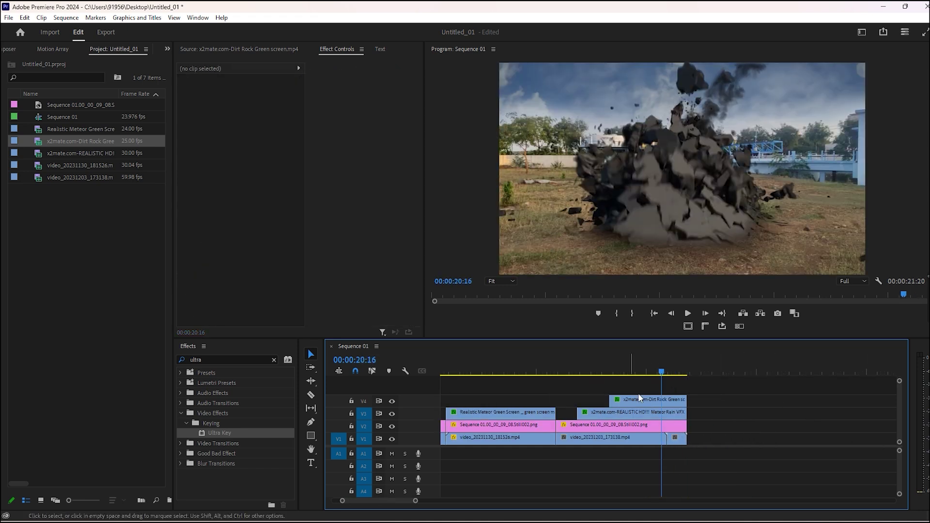
- Paste a backup copy of the stacked explosion clips later in the timeline
drag(718, 385, 643, 447)
click(759, 371)
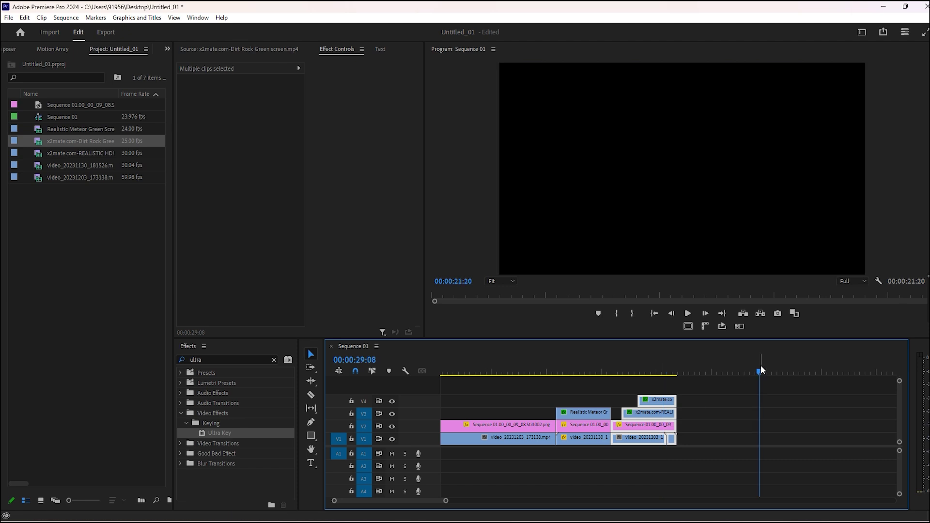
key(ctrl+v)
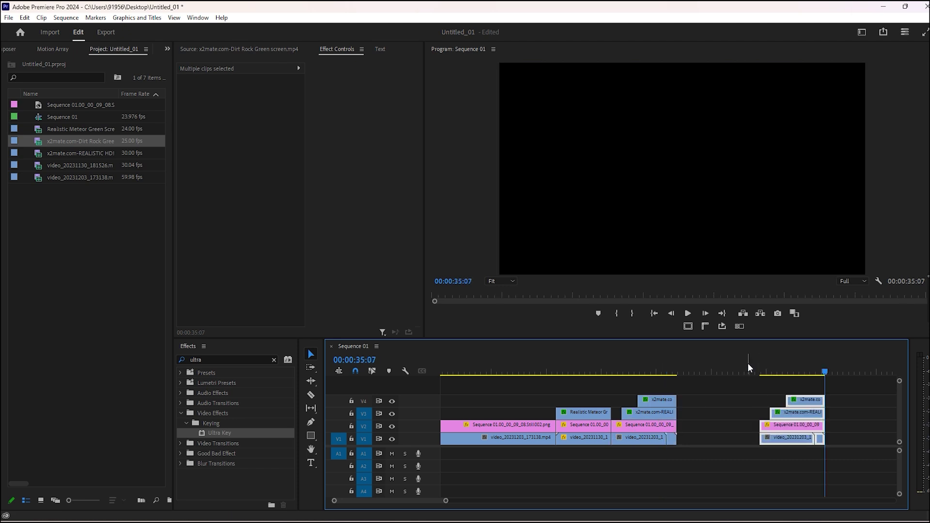
drag(749, 369, 667, 371)
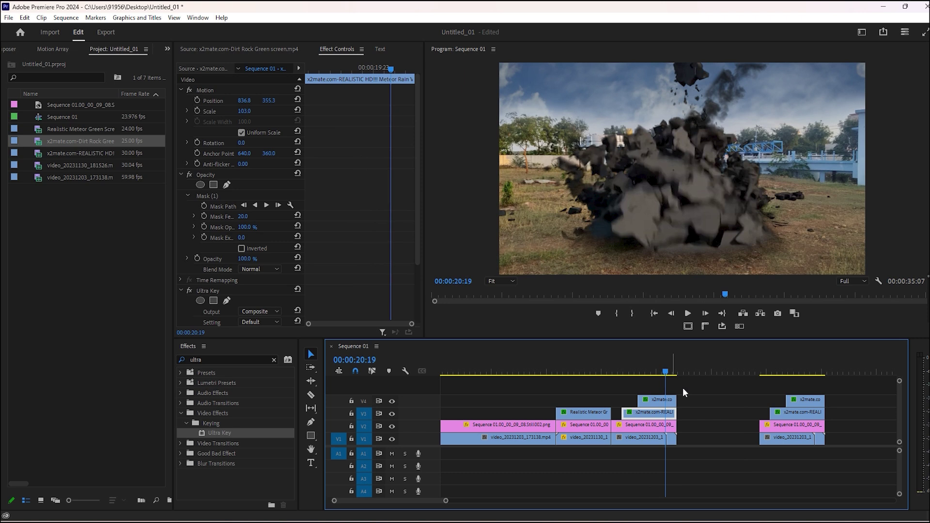
- Replace the original stacked clips with a linked After Effects composition
drag(682, 387, 626, 443)
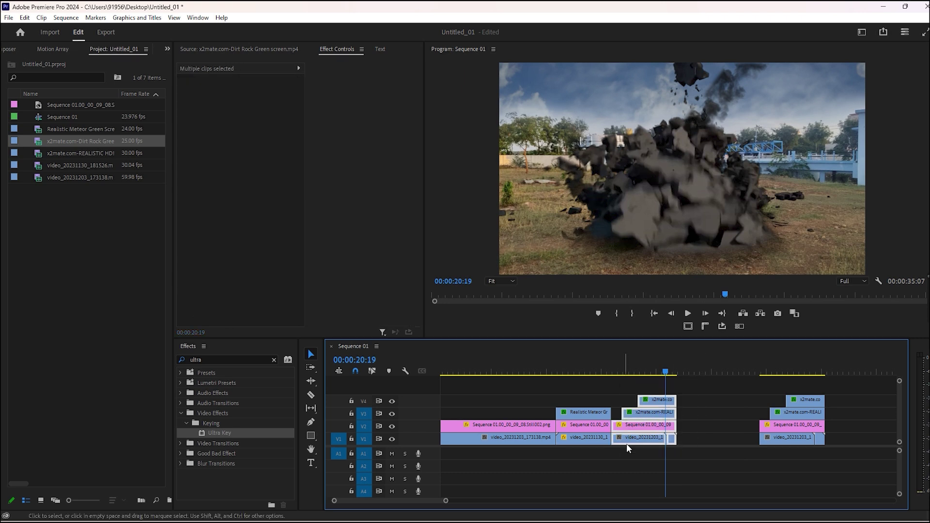
right_click(635, 439)
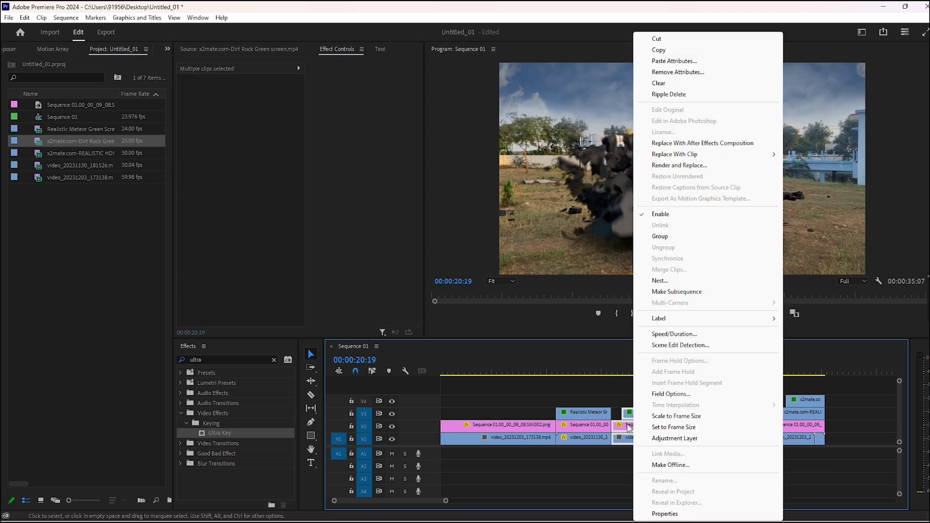
click(679, 144)
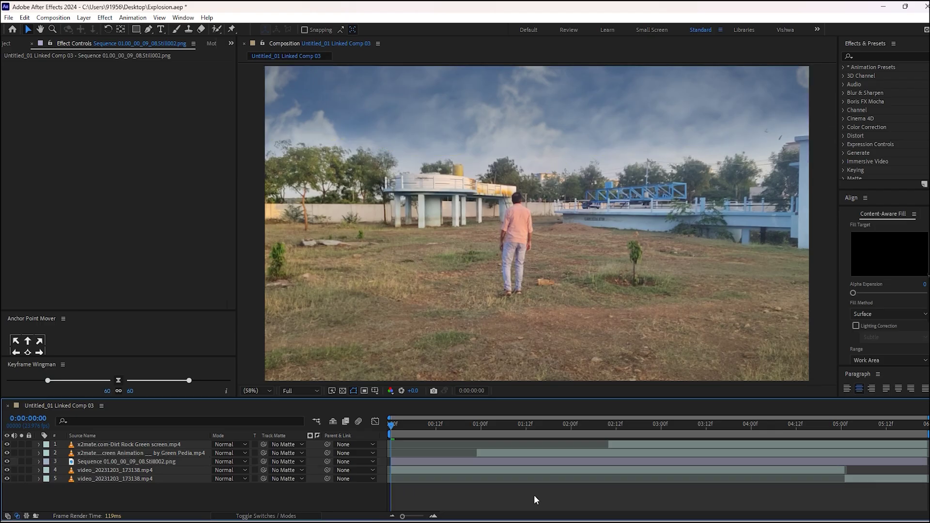
- At the frame where the meteor appears, apply Keylight (1.2) and sample the green as Screen Colour
click(495, 423)
drag(492, 420, 488, 461)
click(513, 451)
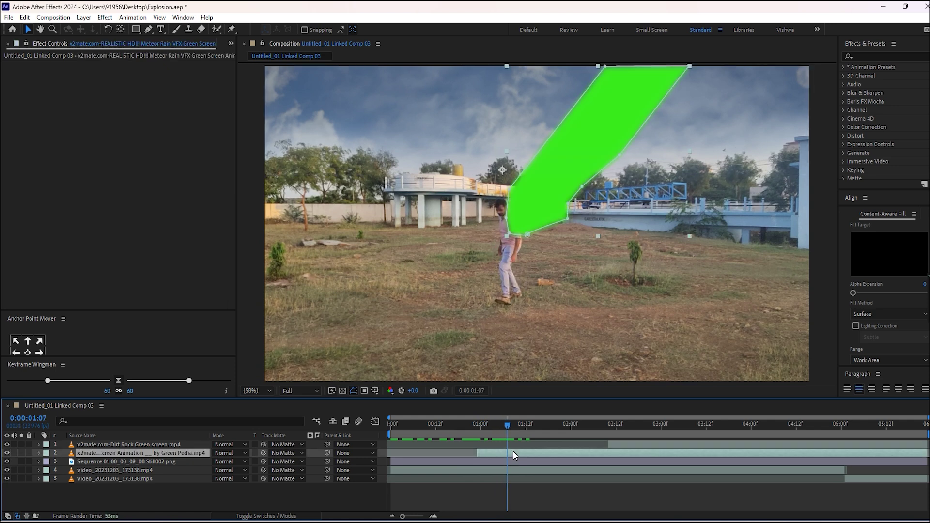
click(868, 55)
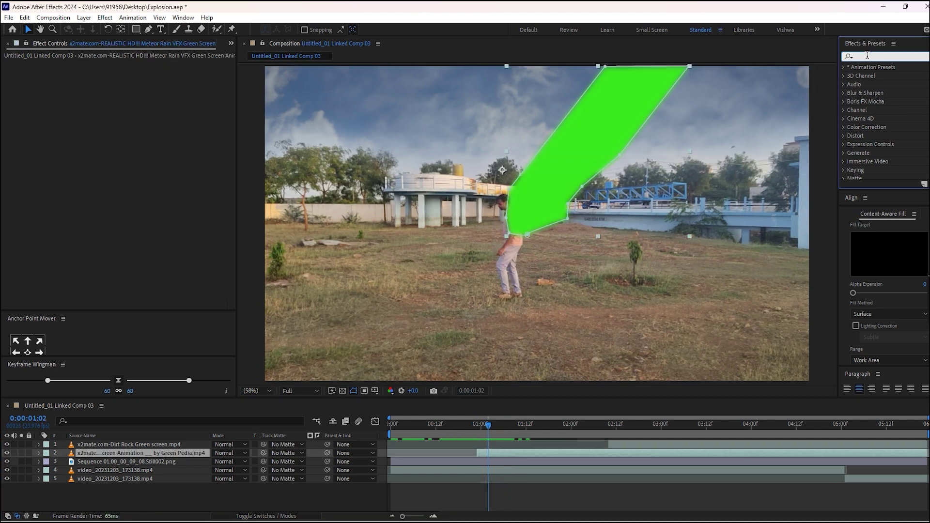
text(key)
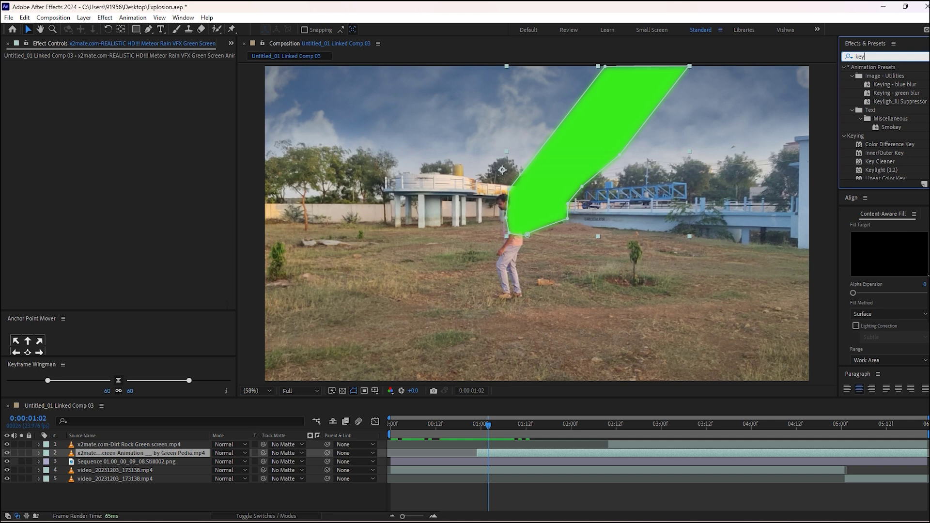
text(l)
drag(881, 101, 557, 162)
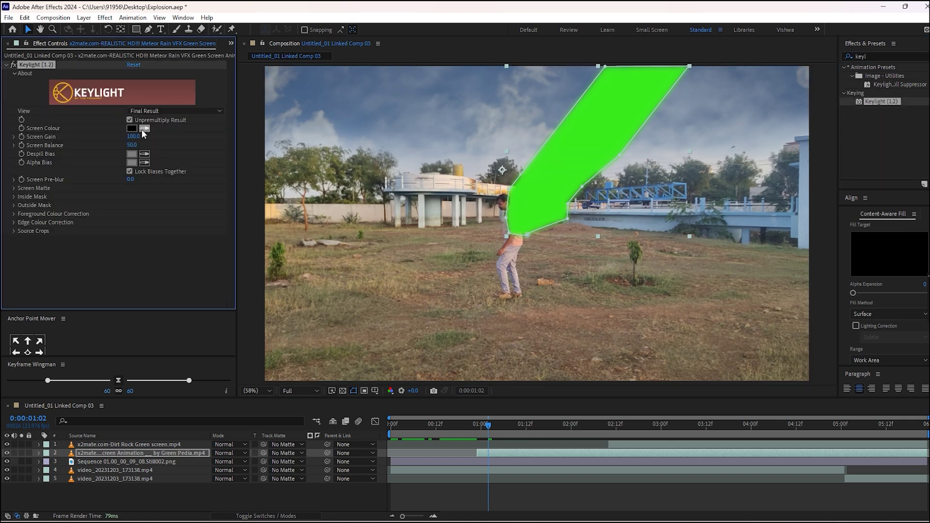
click(144, 129)
click(536, 175)
drag(532, 428, 650, 426)
click(710, 167)
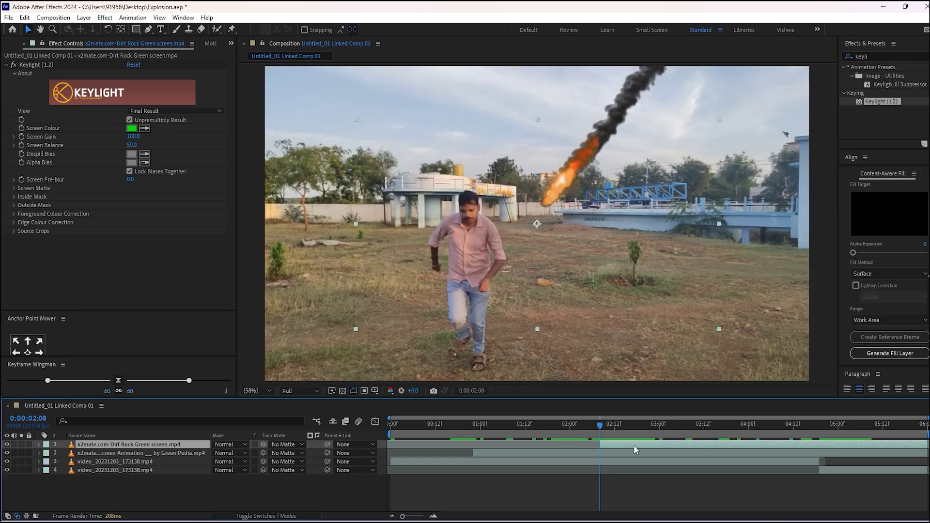
- Duplicate the Dirt Rock layer and set the top copy's mode to Silhouette Alpha
key(ctrl+d)
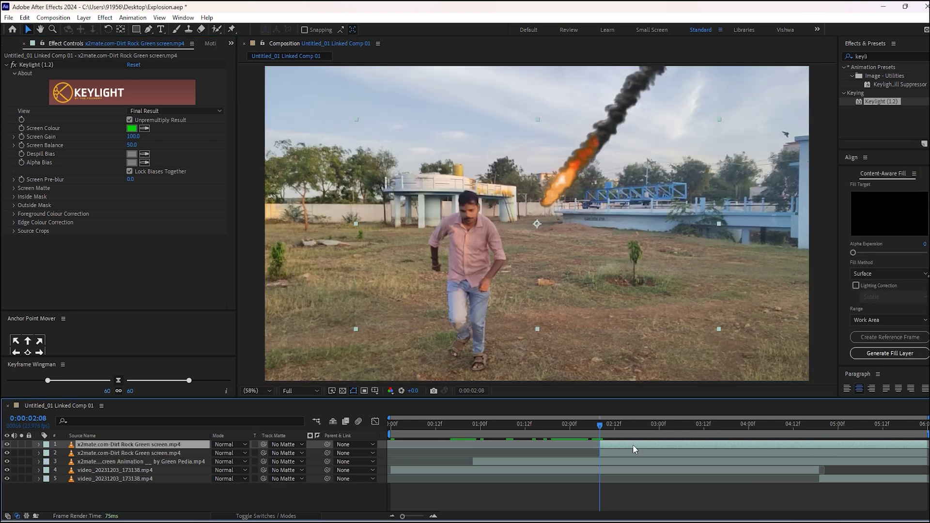
click(225, 445)
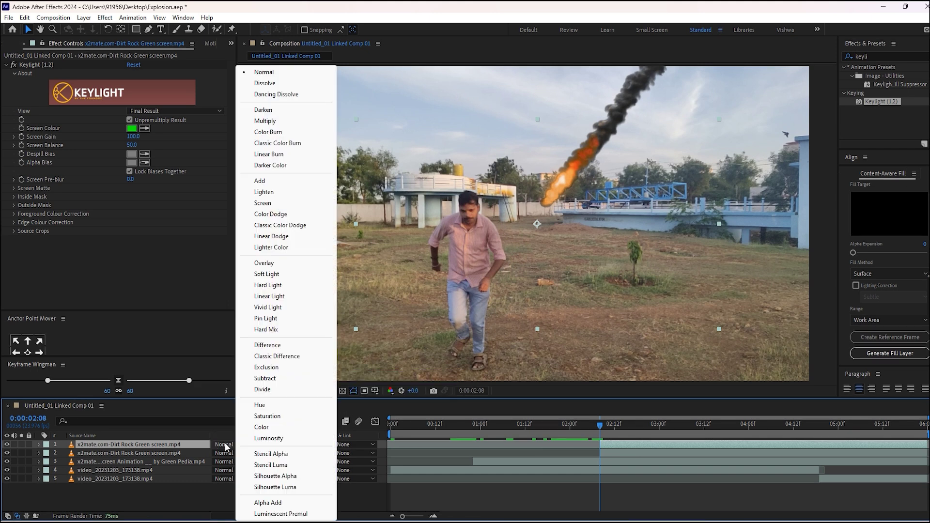
click(276, 477)
- Keep Surface as the Content-Aware Fill method, enlarge that panel, and select all five layers
drag(632, 429, 684, 416)
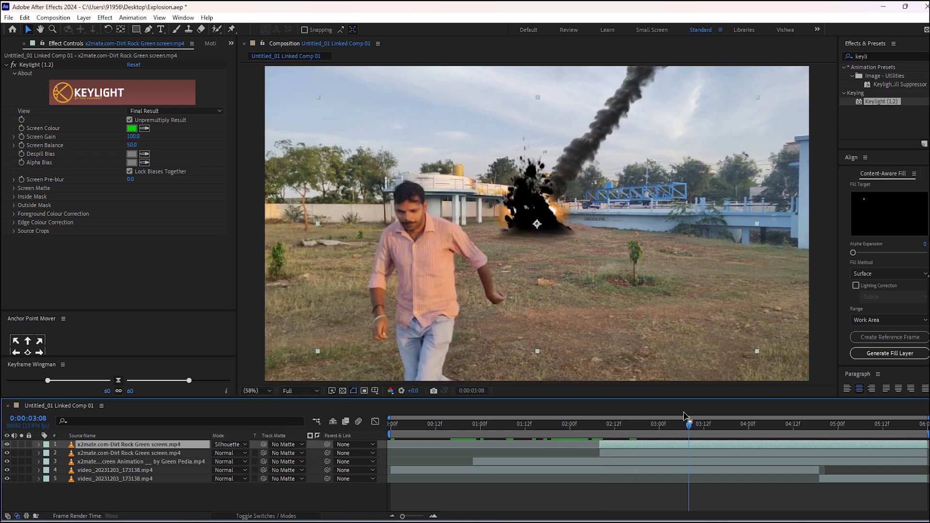
click(871, 273)
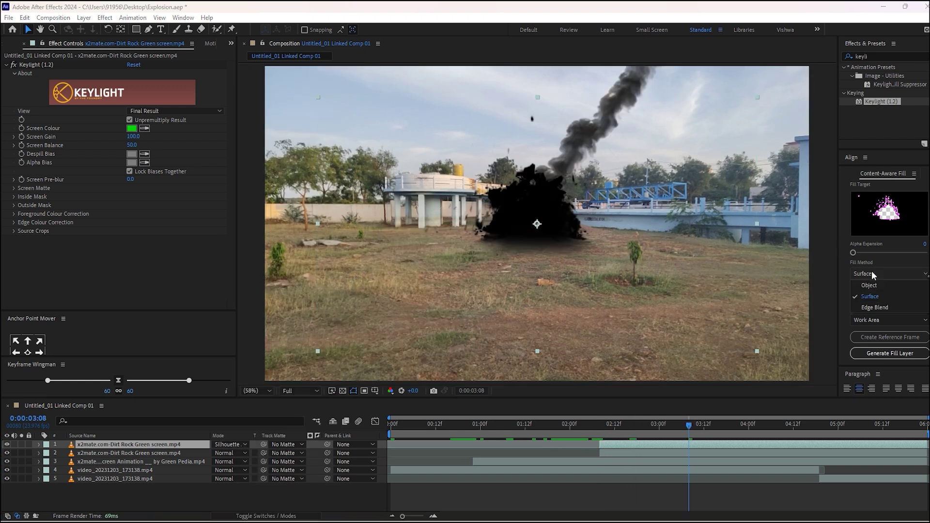
click(867, 297)
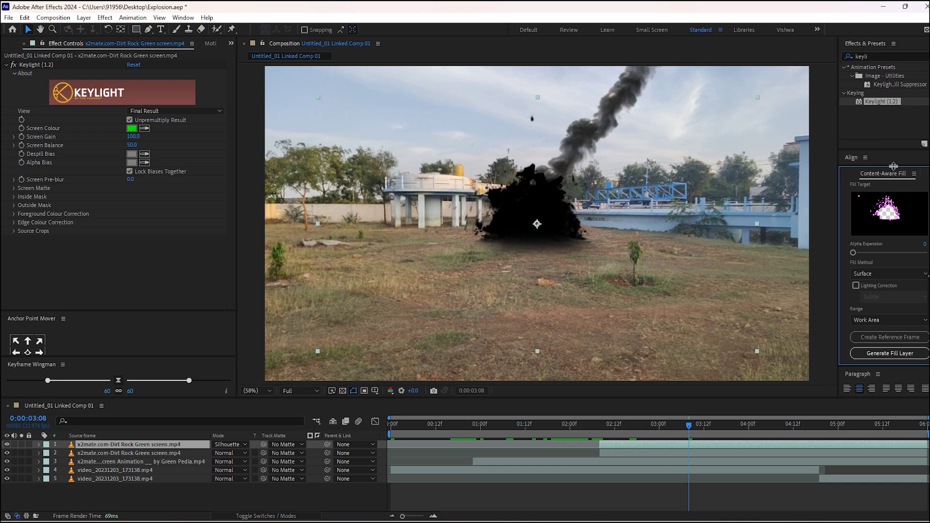
drag(894, 166, 894, 137)
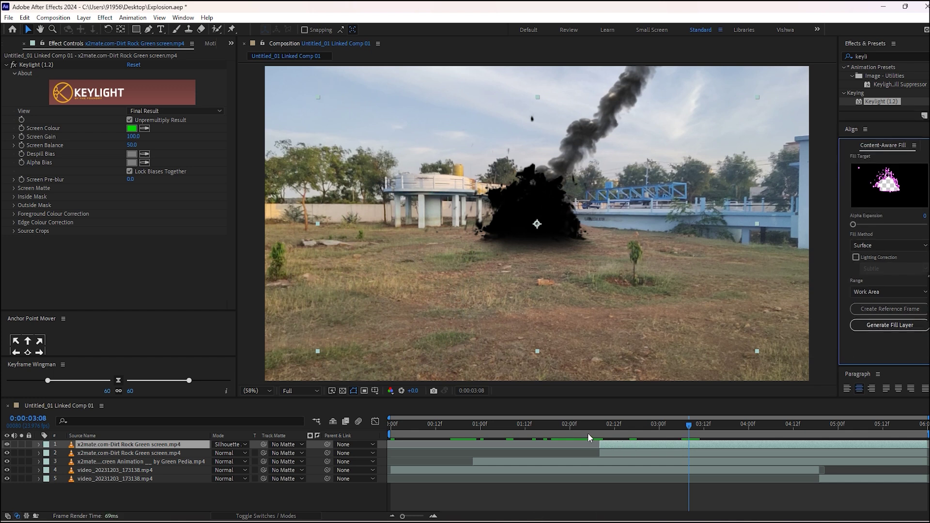
click(600, 433)
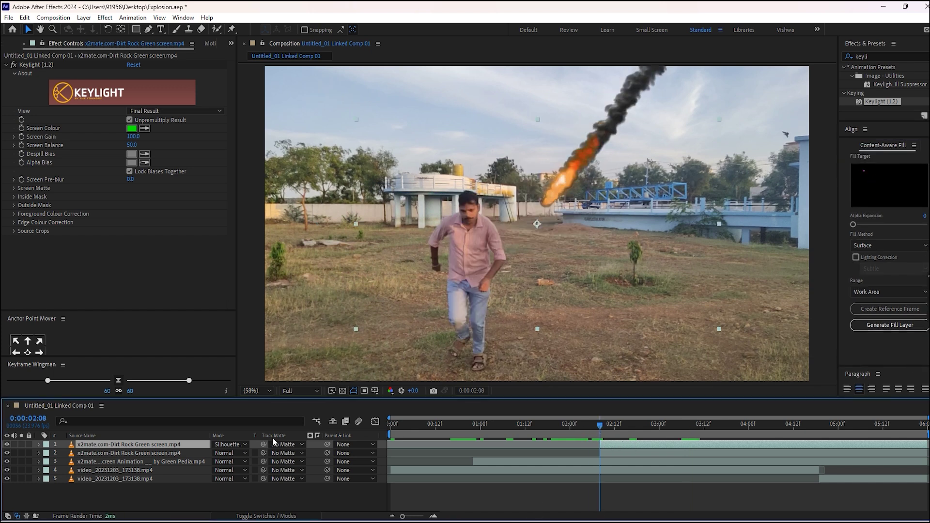
click(170, 478)
shift+click(178, 443)
- Pre-compose the five layers into Pre-comp 1, then create a reference frame and generate the fill layer
right_click(161, 473)
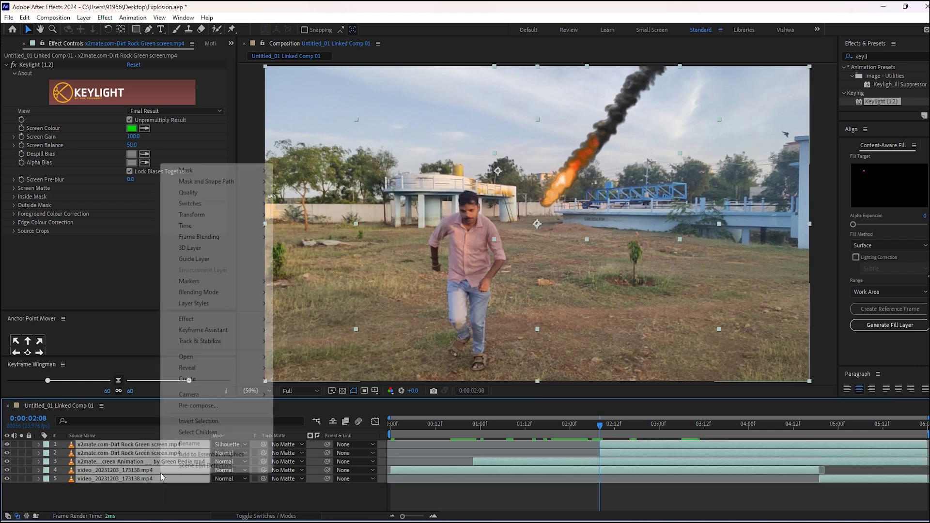
click(204, 406)
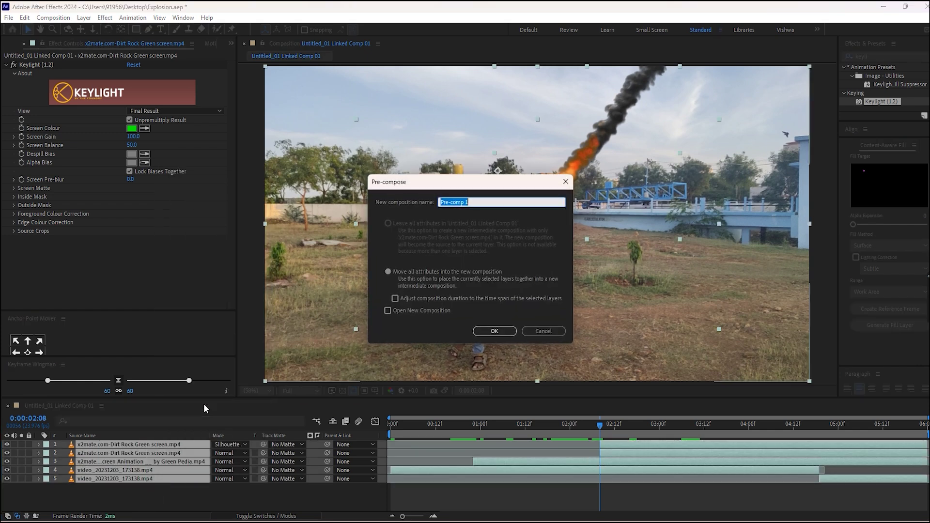
click(493, 331)
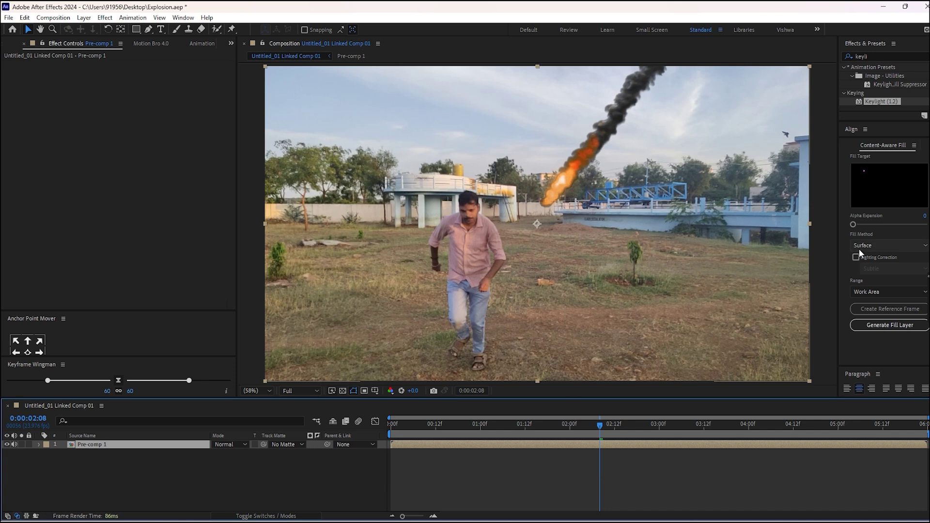
click(882, 309)
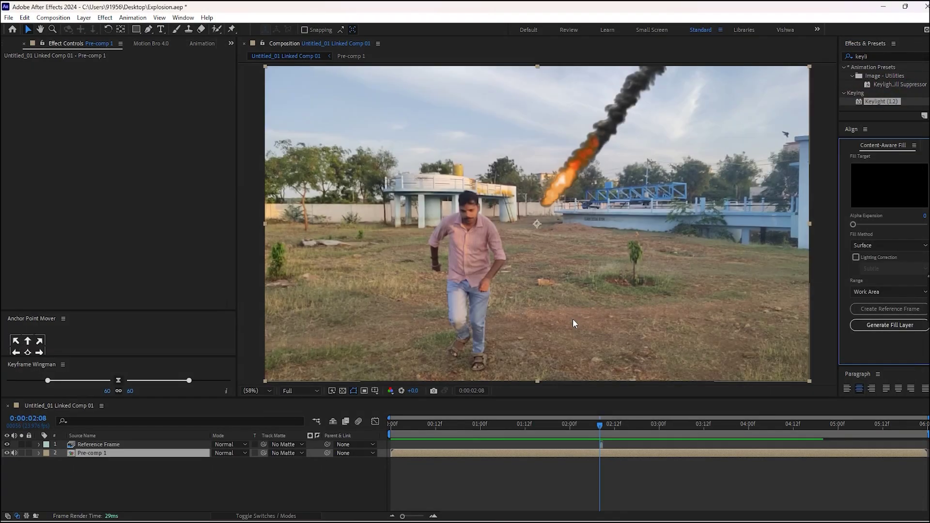
click(889, 331)
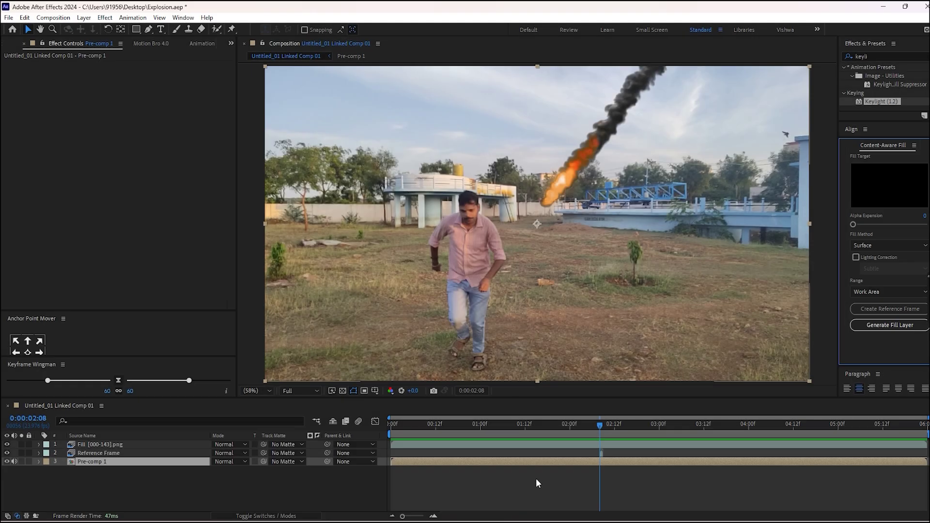
- At the explosion frame, add Hue/Saturation to the Fill layer and slightly raise Master Saturation and Lightness
drag(605, 422, 816, 424)
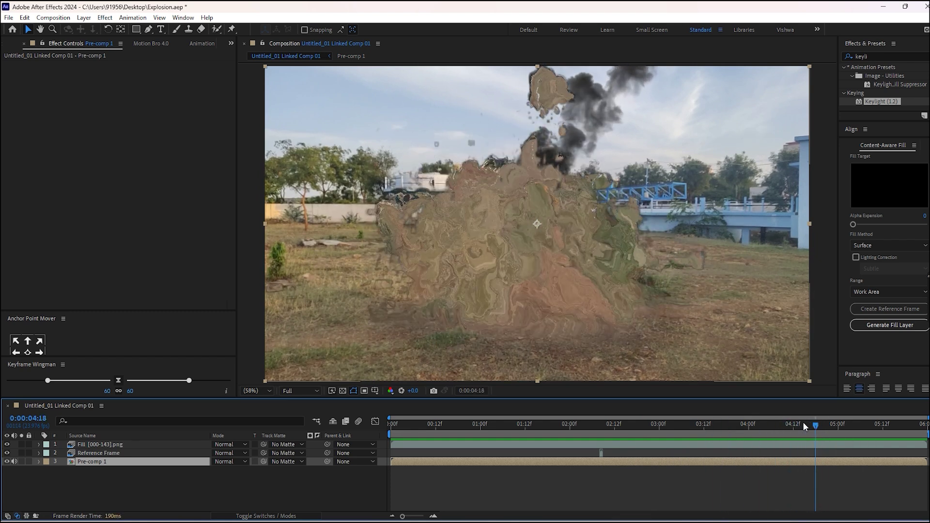
click(112, 444)
right_click(111, 443)
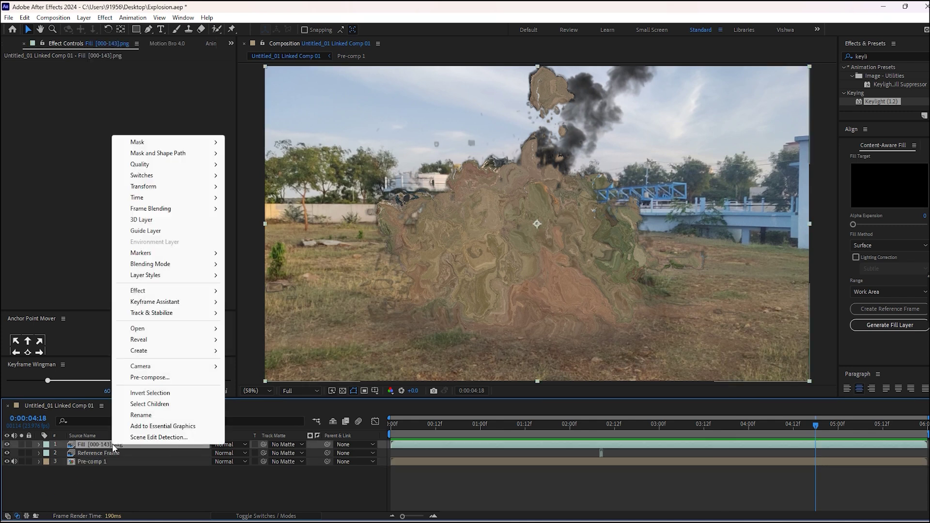
mouse_move(159, 290)
mouse_move(271, 360)
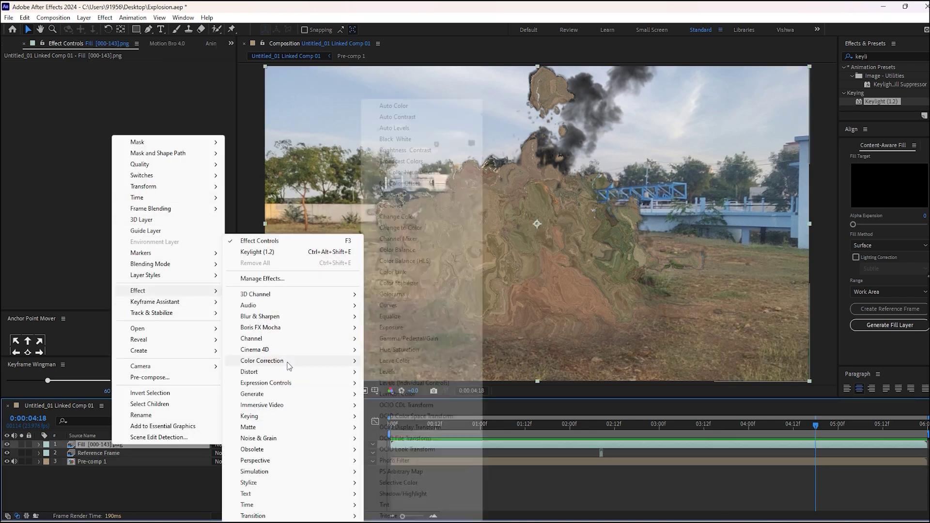
click(394, 350)
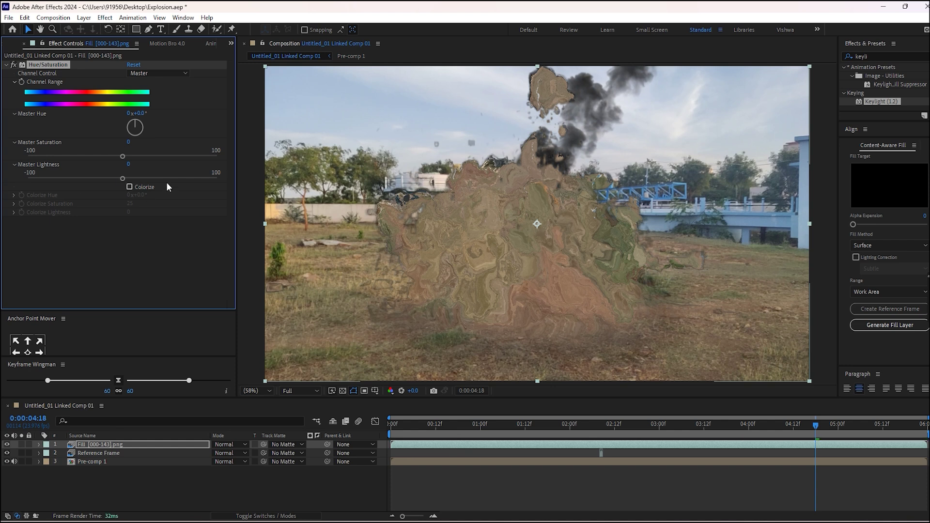
drag(123, 156, 126, 178)
click(110, 272)
- Copy the Dirt Rock green-screen layer from Pre-comp 1 into Untitled_01 Linked Comp 01 as its top layer
double_click(137, 462)
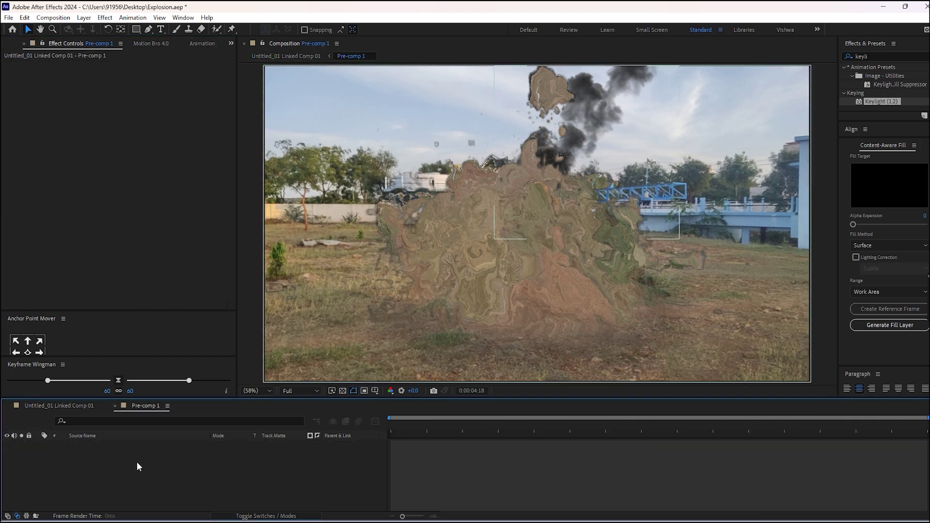
drag(595, 429, 595, 428)
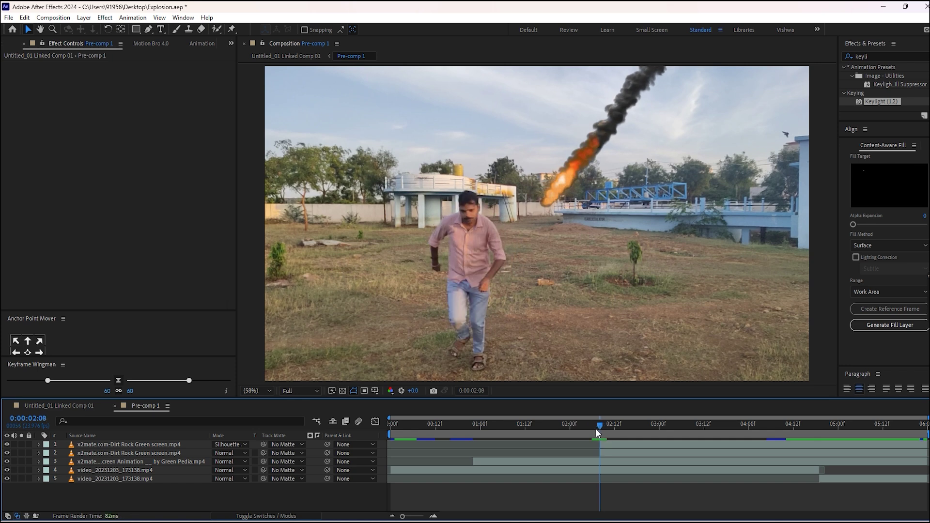
click(610, 453)
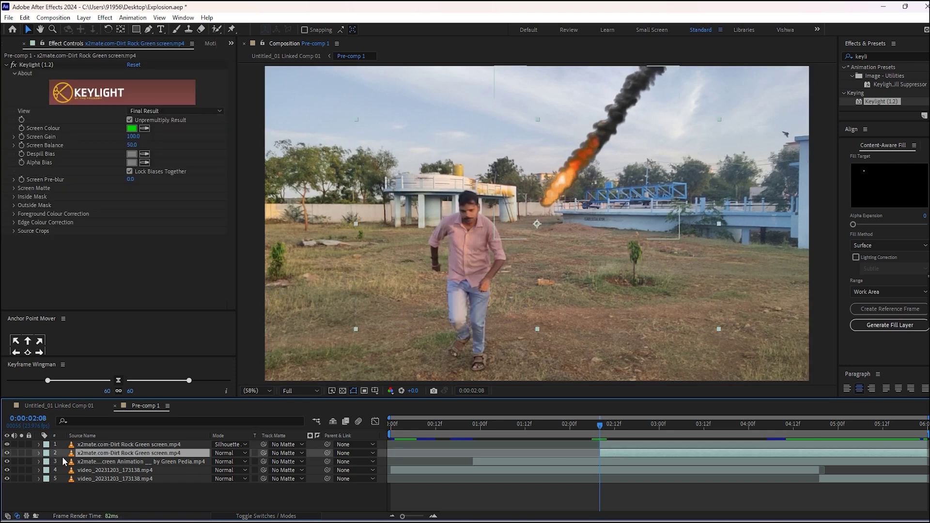
click(90, 405)
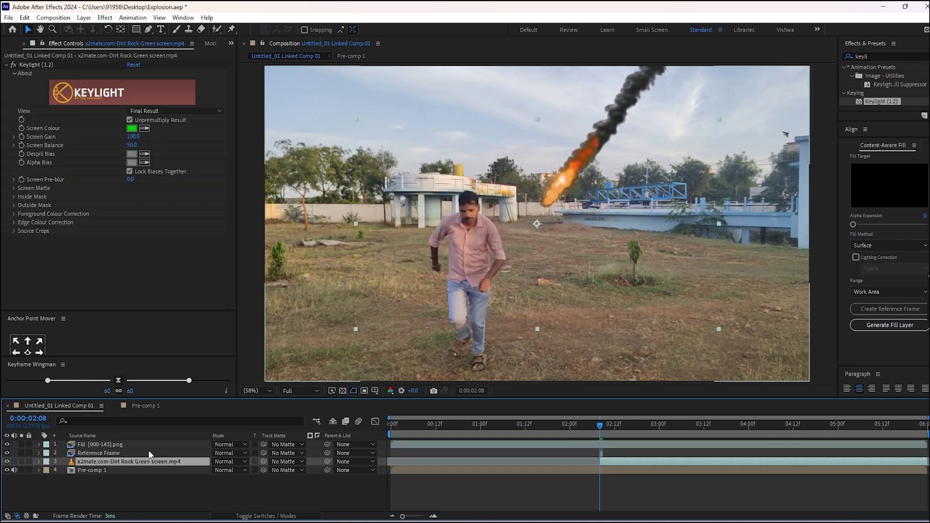
drag(86, 462, 125, 446)
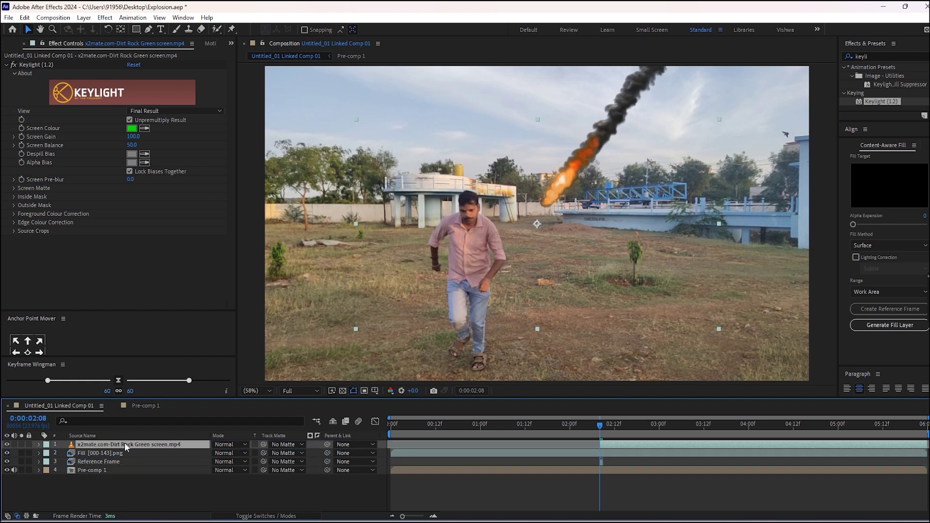
- Set the top Dirt Rock layer to Multiply, add Curves, and pull the curve up-left to brighten it
click(225, 445)
click(272, 122)
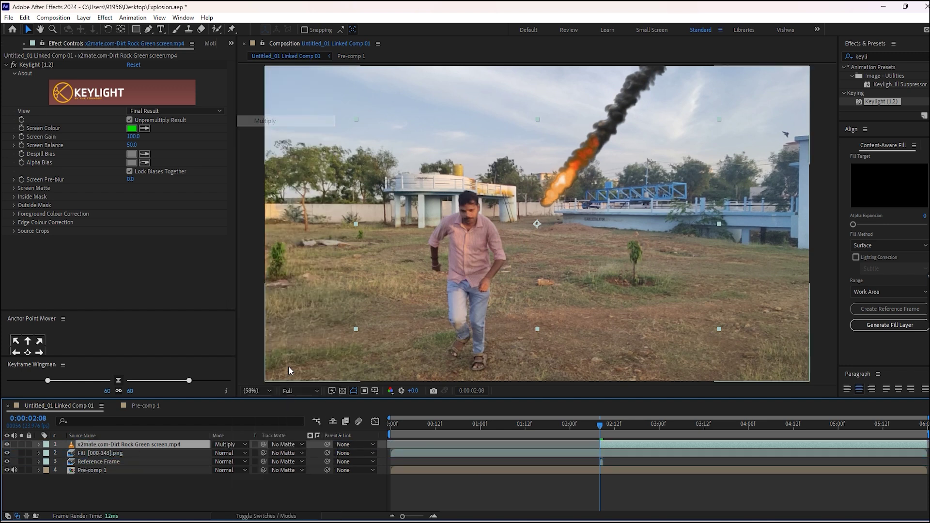
right_click(191, 447)
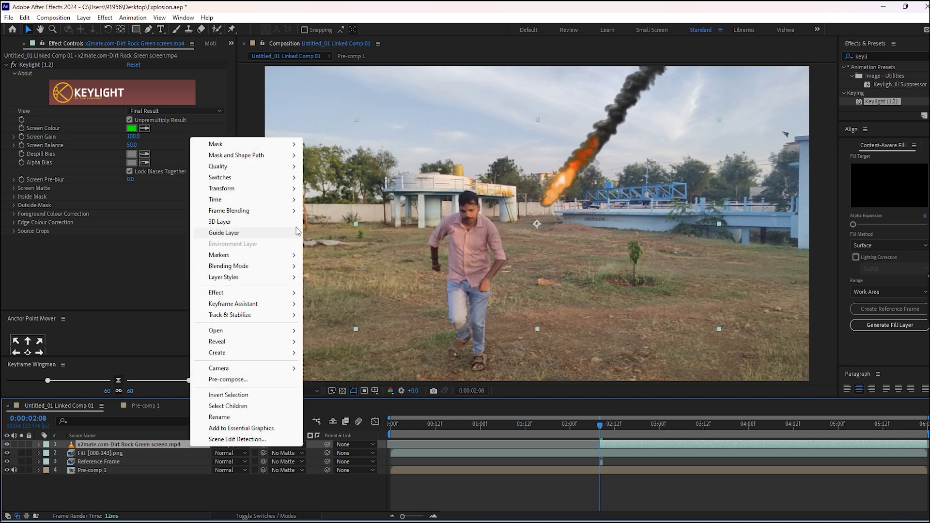
mouse_move(216, 293)
mouse_move(340, 361)
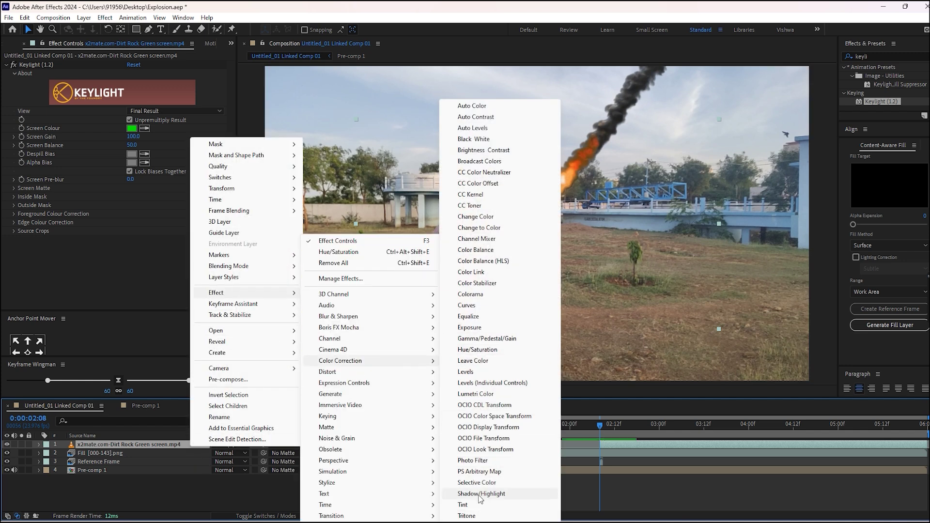
click(472, 305)
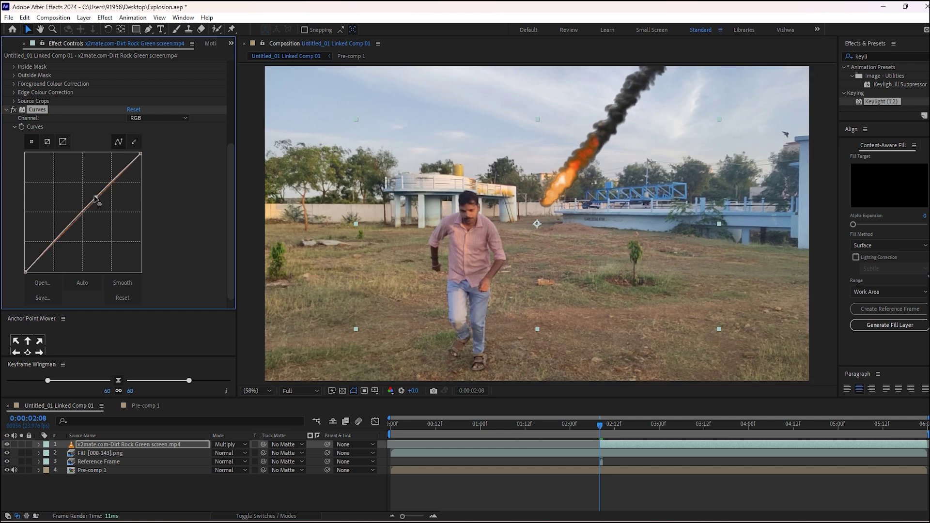
drag(87, 194, 33, 239)
click(71, 156)
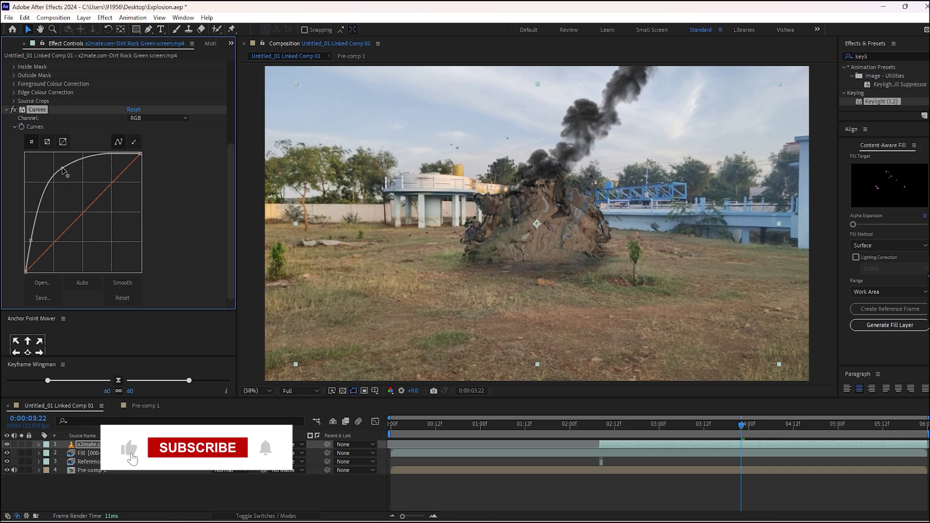
click(558, 470)
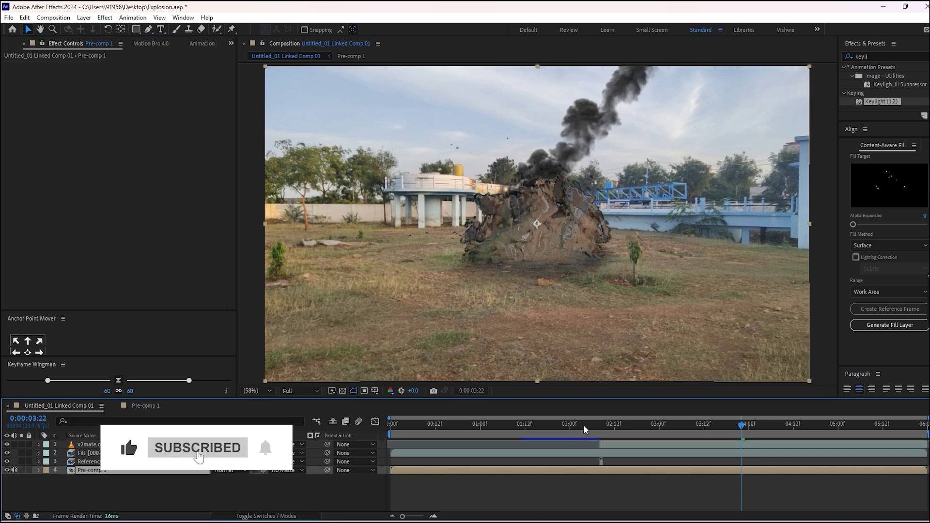
click(623, 425)
- Play and scrub the explosion composite around four seconds, then return to Premiere Pro
key(space)
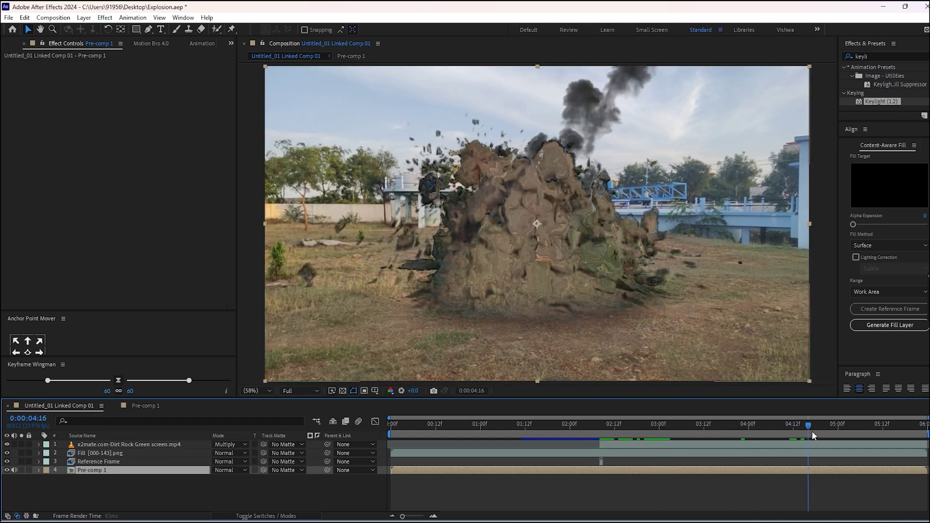
drag(812, 431, 759, 458)
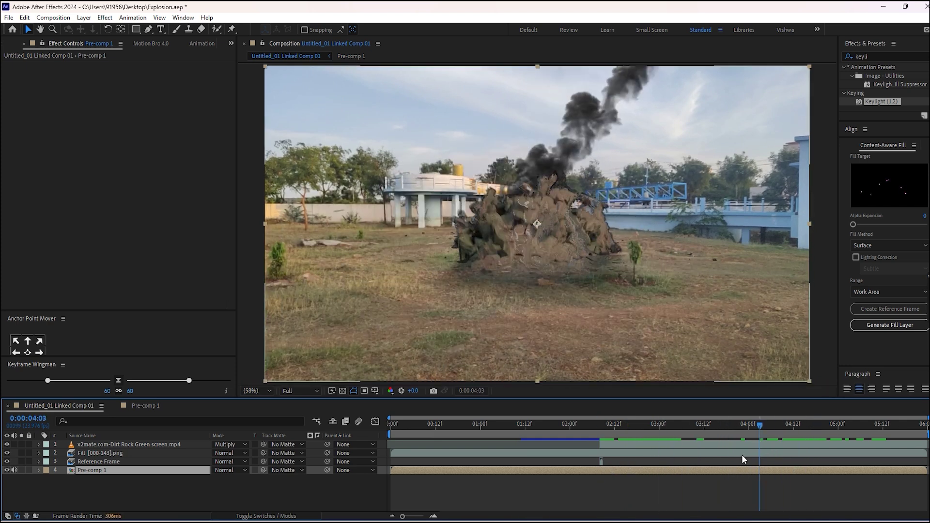
mouse_move(643, 522)
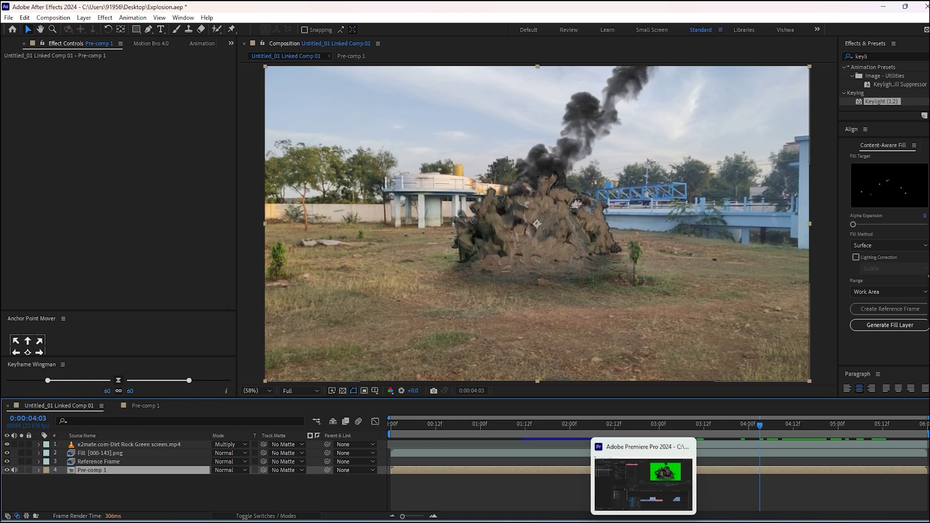
click(640, 521)
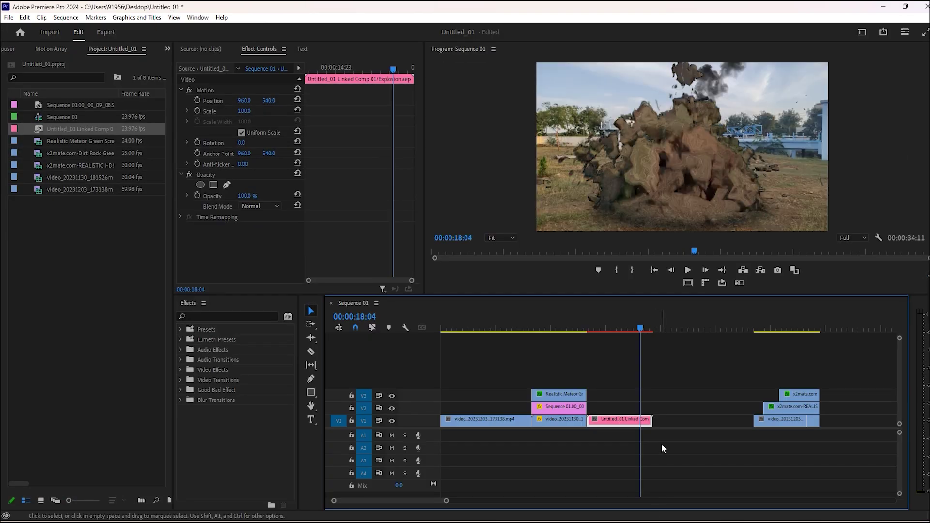
click(661, 444)
- Mark Sequence 01's out point at 19:06 and render previews from In to Out
drag(583, 322, 653, 333)
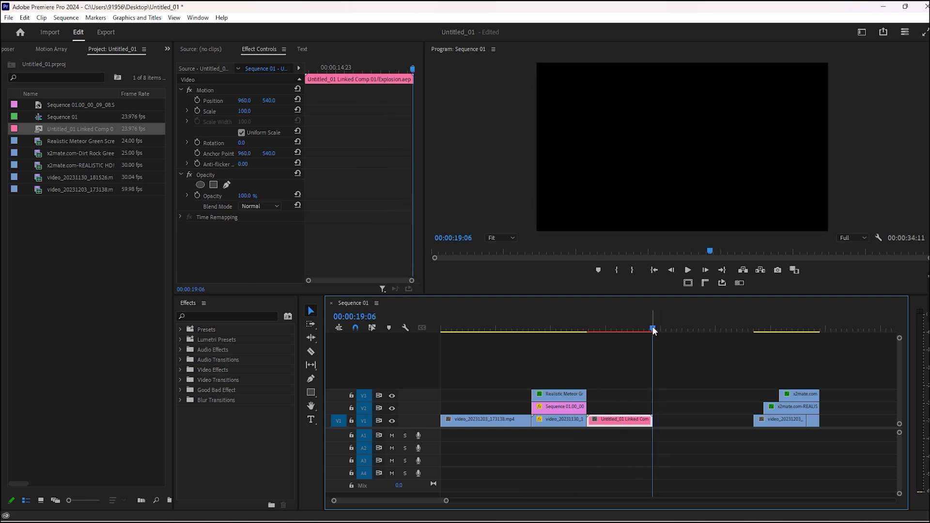
key(o)
key(minus)
key(Home)
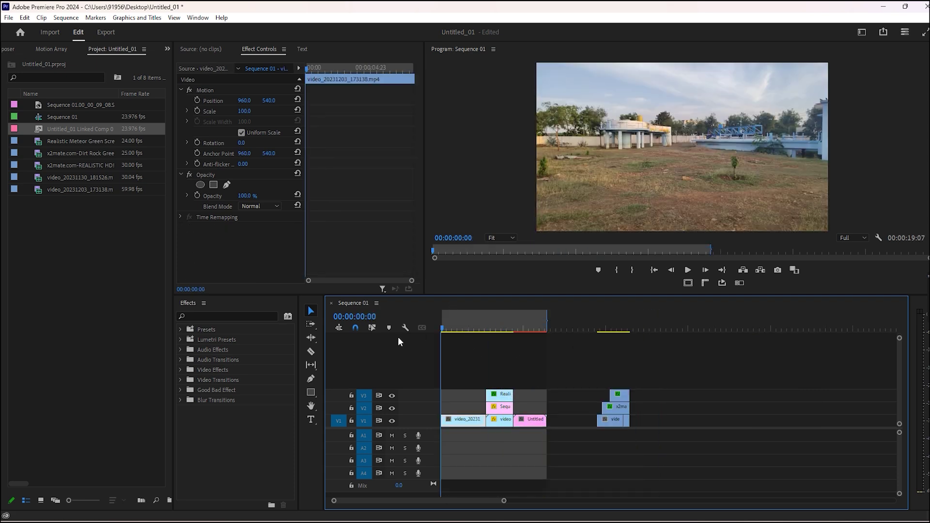
click(66, 17)
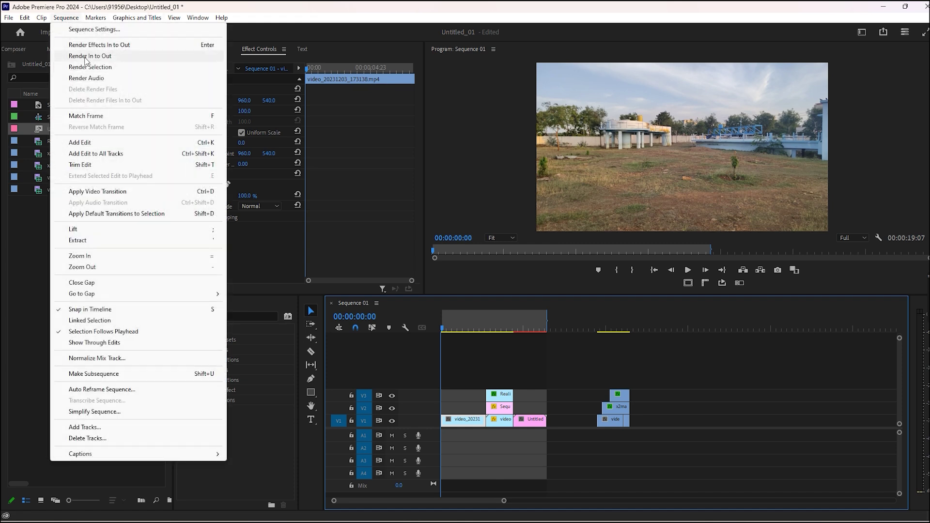
click(86, 57)
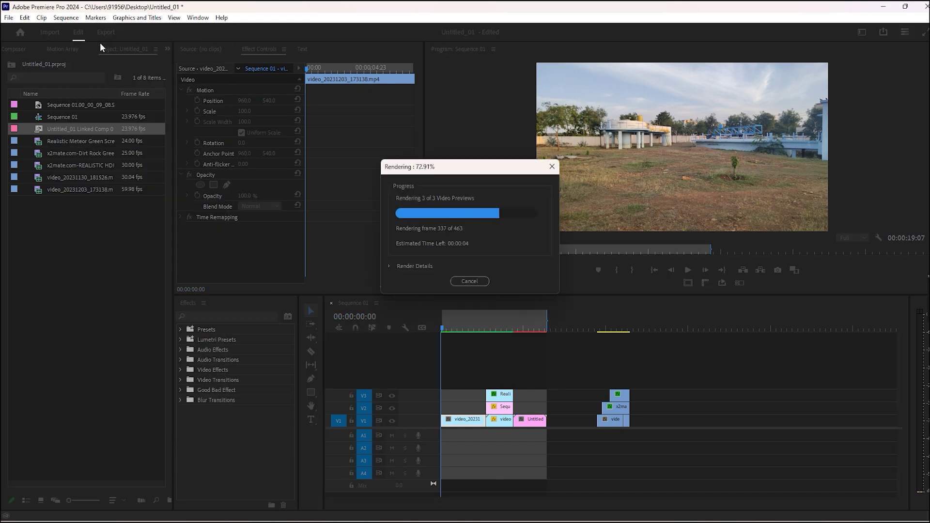